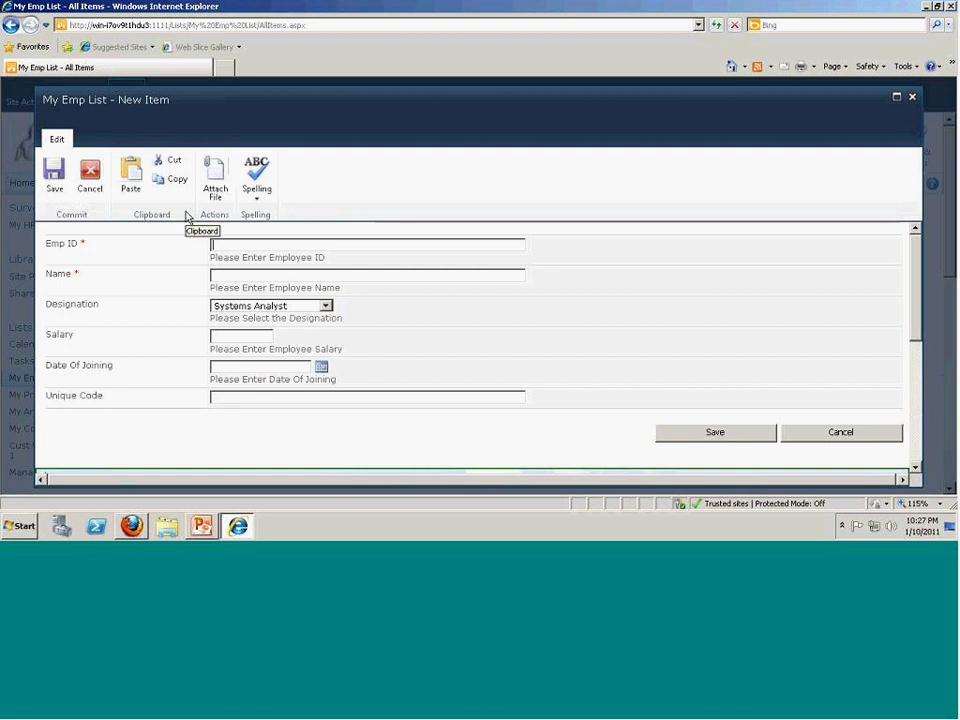
Try to save the new My Emp List item with the required Emp ID and Name fields left empty.
{"action": "left_click", "coordinate": [321, 399]}
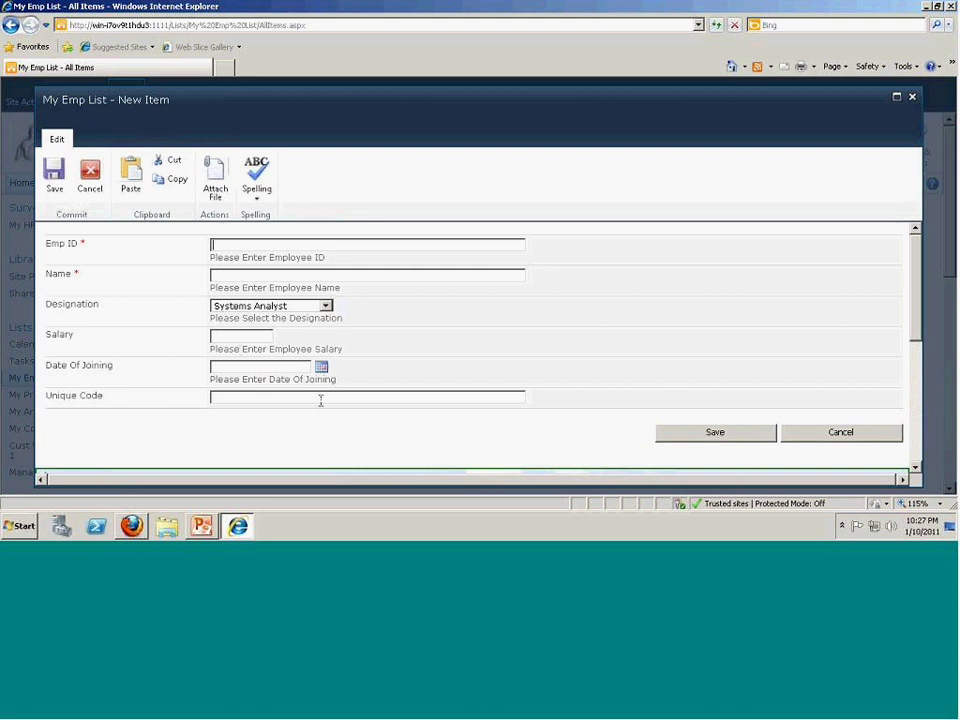
{"action": "left_click", "coordinate": [724, 440]}
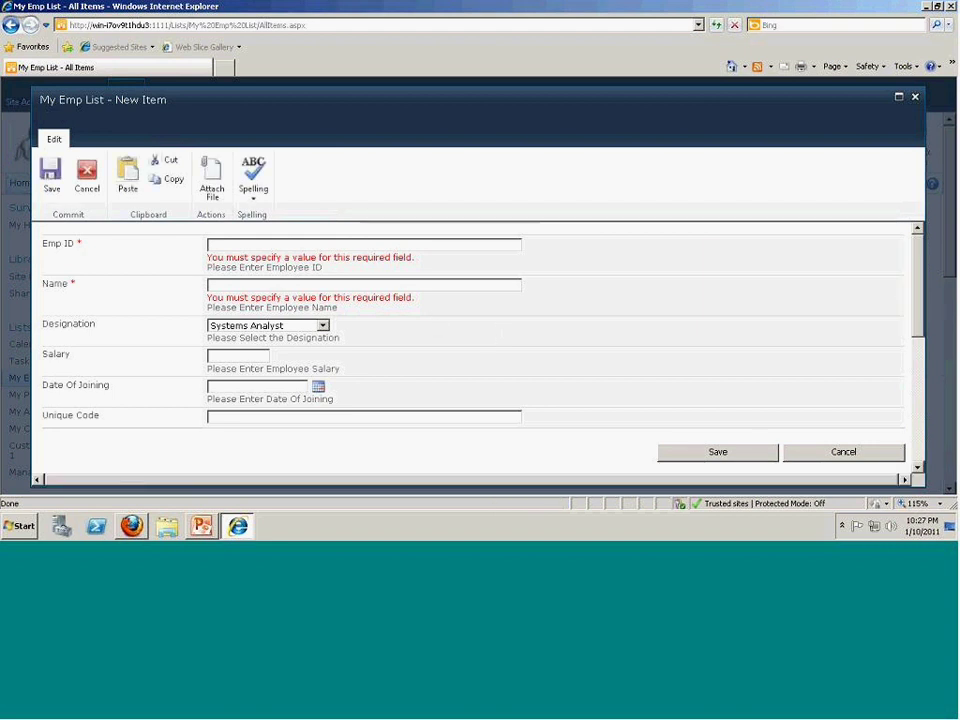
{"action": "left_click_drag", "start_coordinate": [225, 258], "coordinate": [284, 258]}
{"action": "left_click_drag", "start_coordinate": [353, 271], "coordinate": [425, 270]}
{"action": "left_click", "coordinate": [439, 268]}
Fill in the employee's ID number and name in the new My Emp List item.
{"action": "left_click", "coordinate": [440, 245]}
{"action": "type", "text": "dgfhg"}
{"action": "key", "text": "BackSpace"}
{"action": "key", "text": "BackSpace"}
{"action": "key", "text": "BackSpace"}
{"action": "key", "text": "BackSpace"}
{"action": "key", "text": "BackSpace"}
{"action": "type", "text": "567364578"}
{"action": "key", "text": "Tab"}
{"action": "type", "text": "Vamsee"}
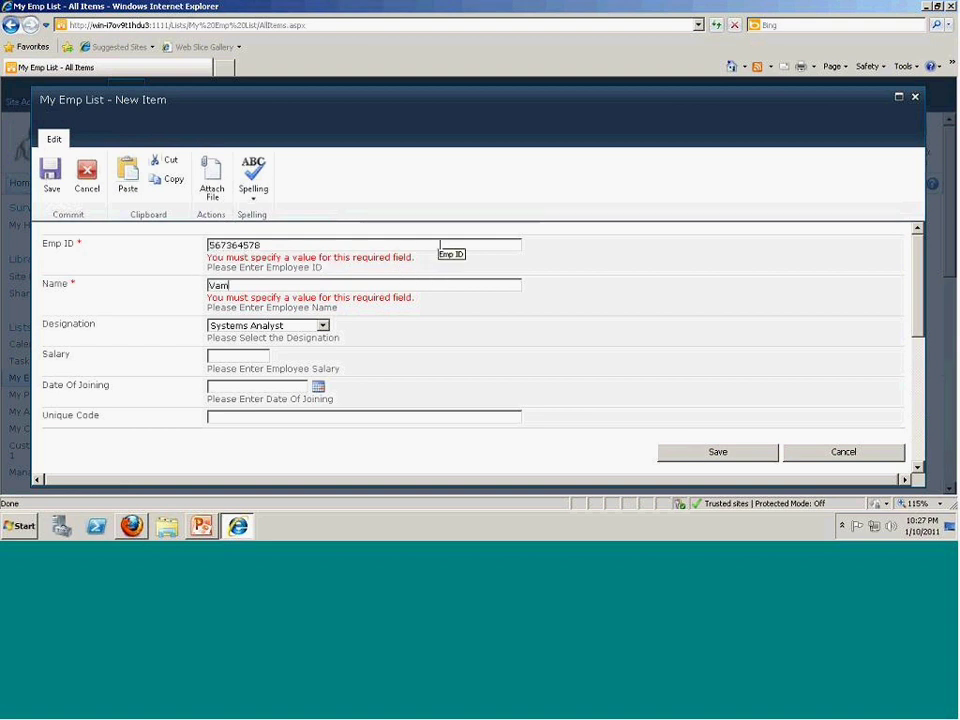
Enter gfsdhjfg as the Salary and try to save the employee item.
{"action": "left_click", "coordinate": [240, 356]}
{"action": "type", "text": "gfsdhjfg"}
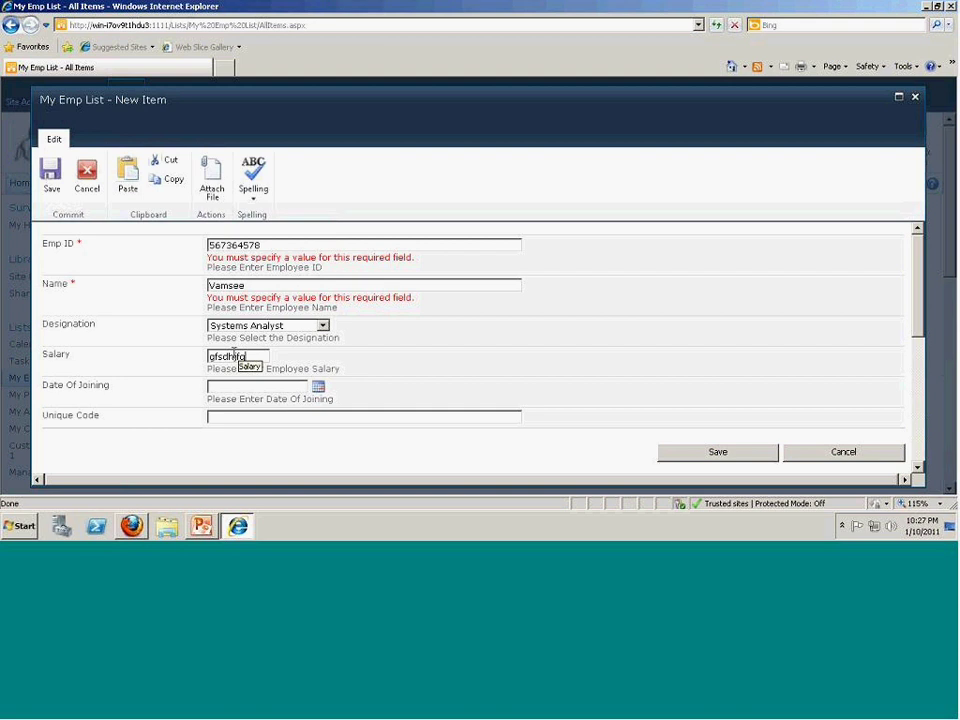
{"action": "left_click", "coordinate": [686, 458]}
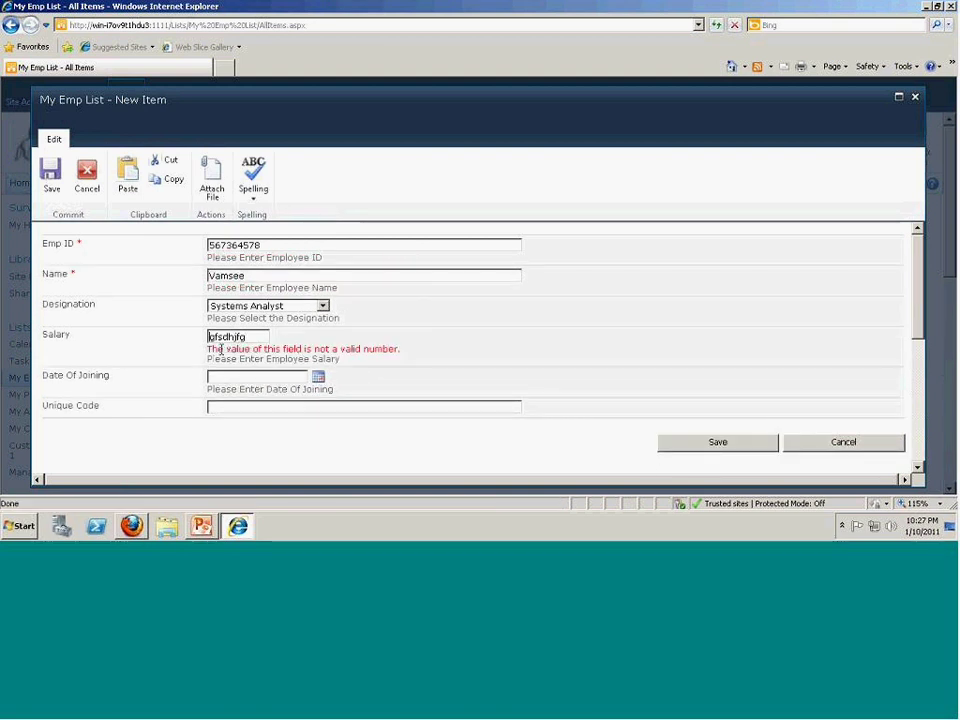
{"action": "left_click_drag", "start_coordinate": [212, 348], "coordinate": [435, 356]}
{"action": "left_click", "coordinate": [435, 356]}
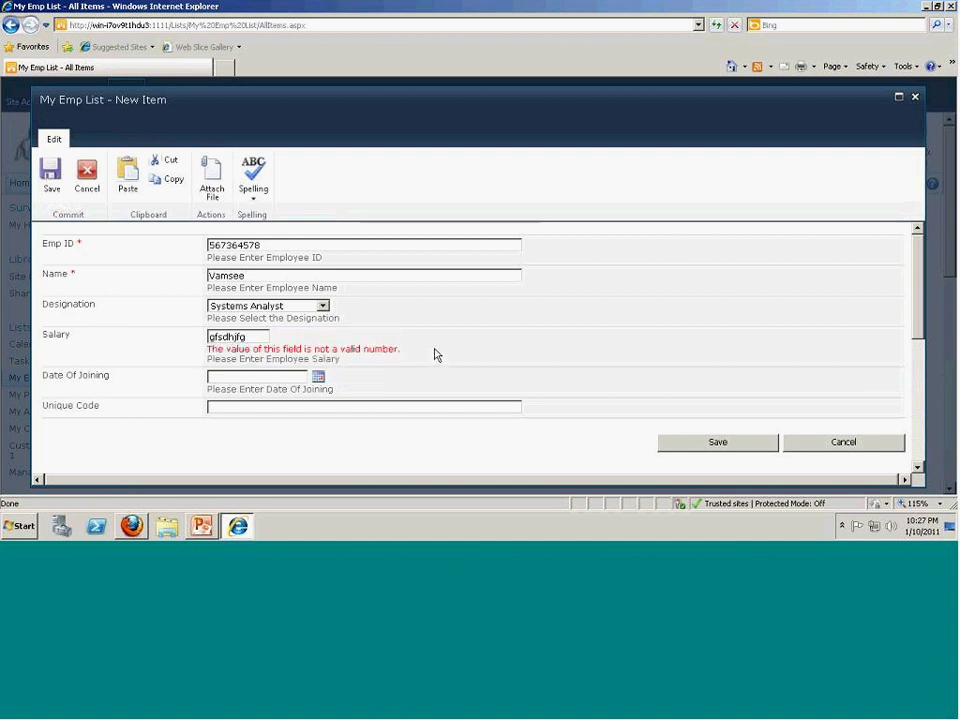
Discard the new employee item and go to the site's home page.
{"action": "left_click", "coordinate": [795, 443]}
{"action": "left_click", "coordinate": [21, 183]}
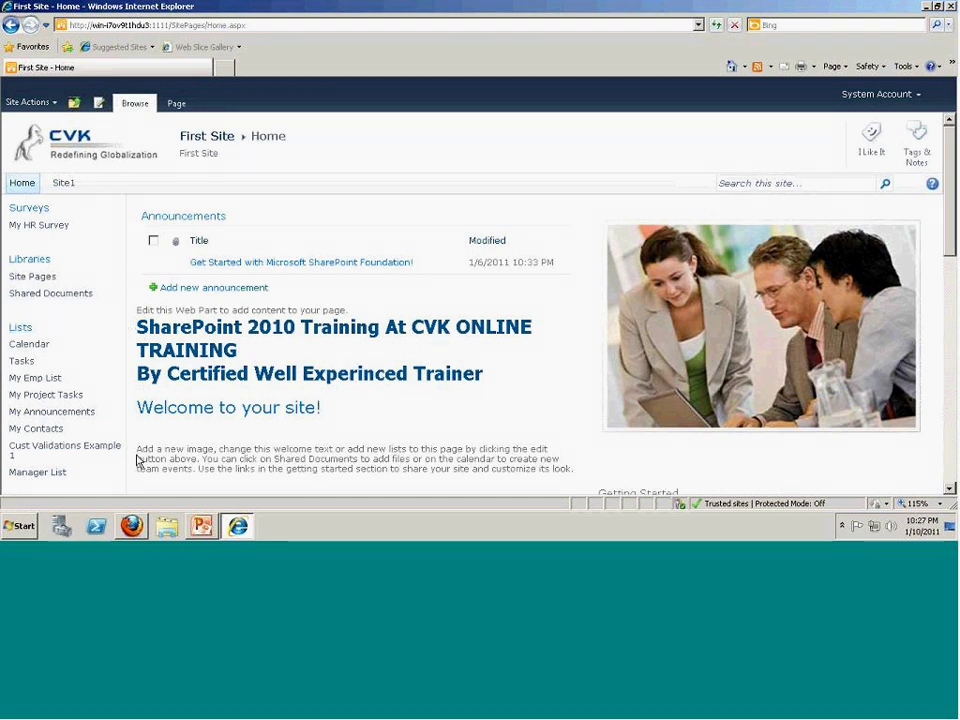
{"action": "left_click", "coordinate": [204, 526]}
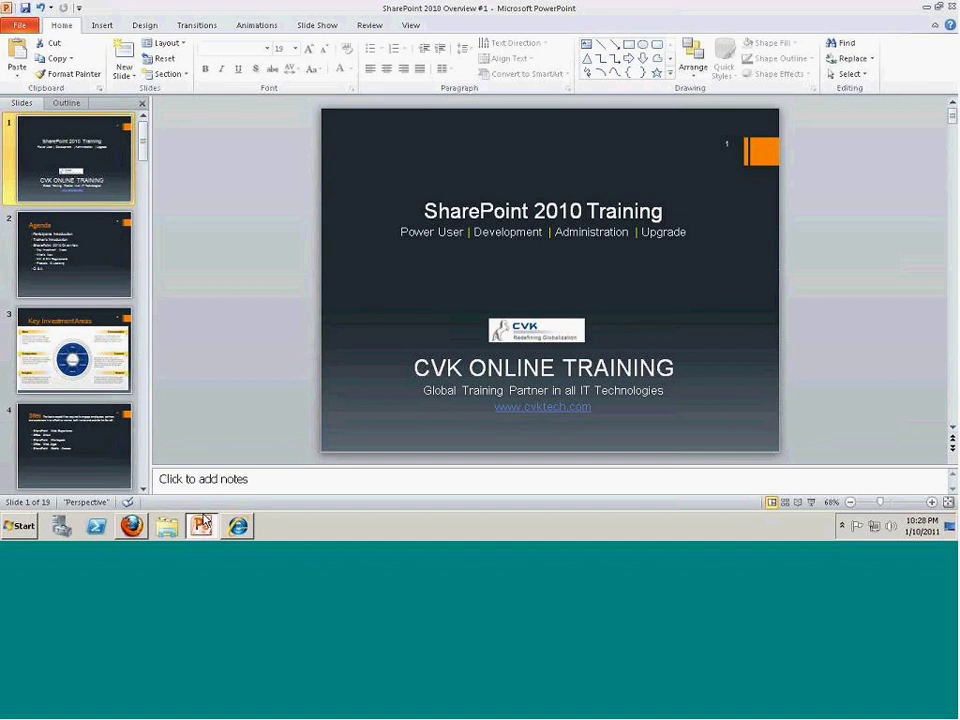
{"action": "left_click", "coordinate": [203, 522]}
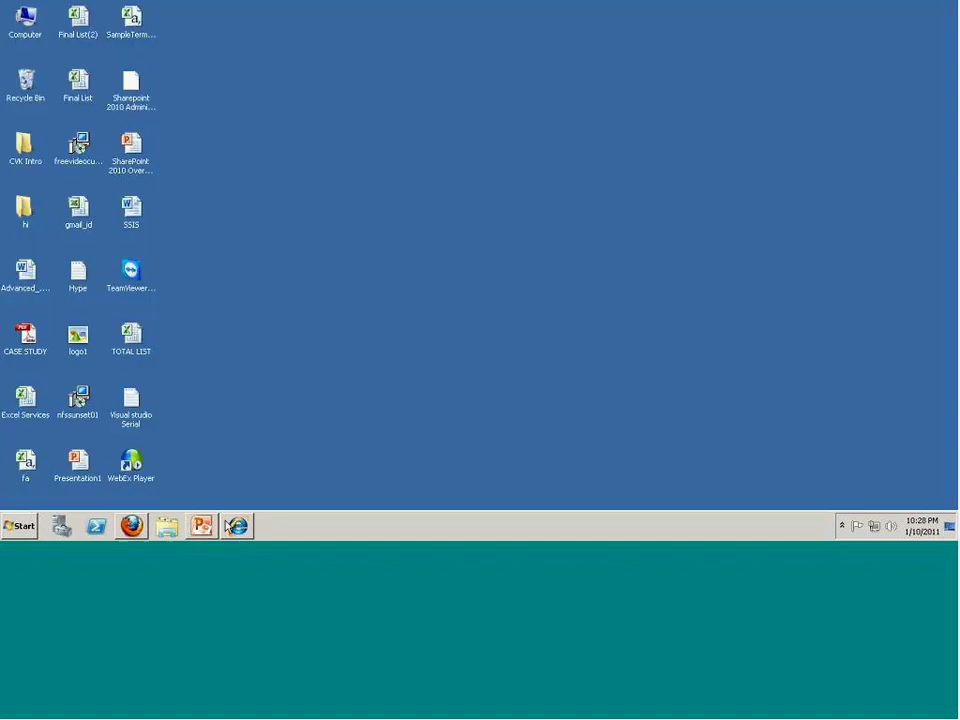
{"action": "left_click", "coordinate": [238, 525]}
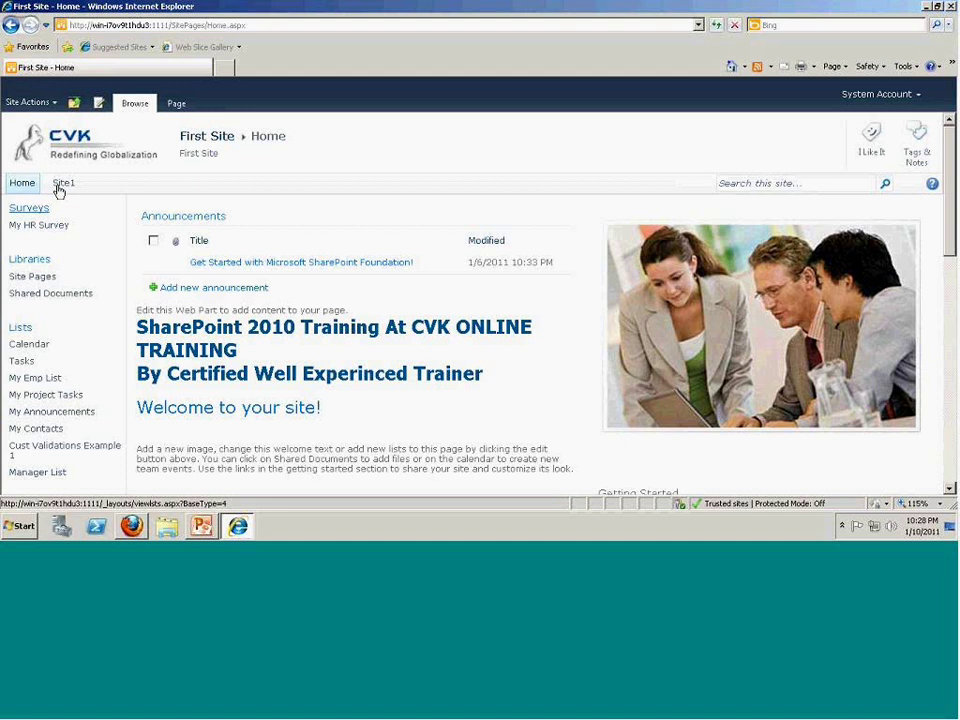
Create a new custom list on the site named My Validation Example 1.
{"action": "left_click", "coordinate": [48, 102]}
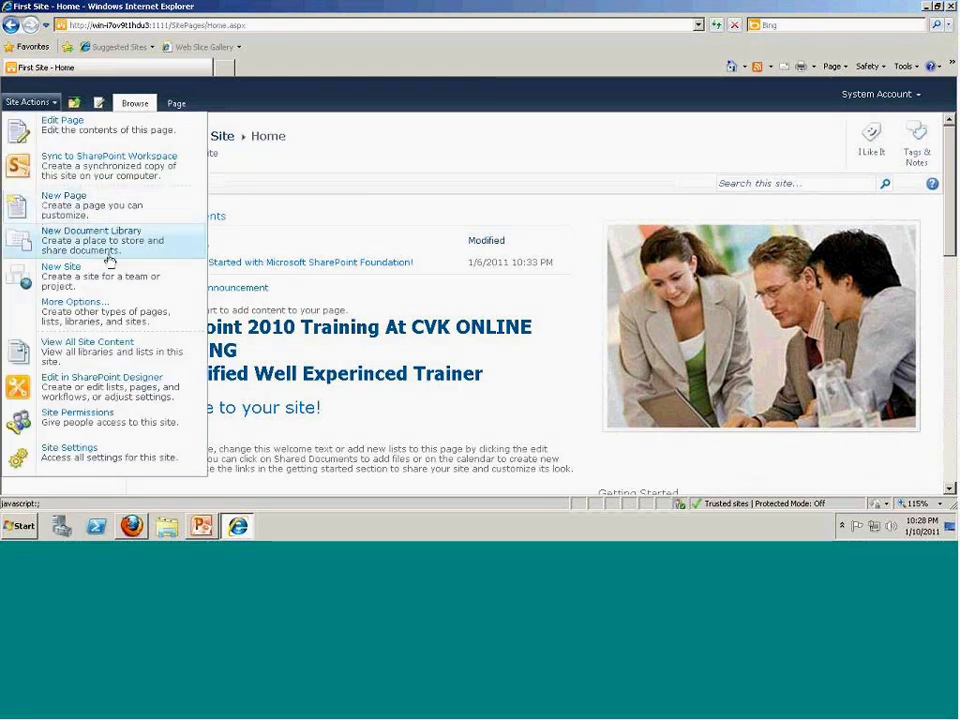
{"action": "left_click", "coordinate": [111, 310]}
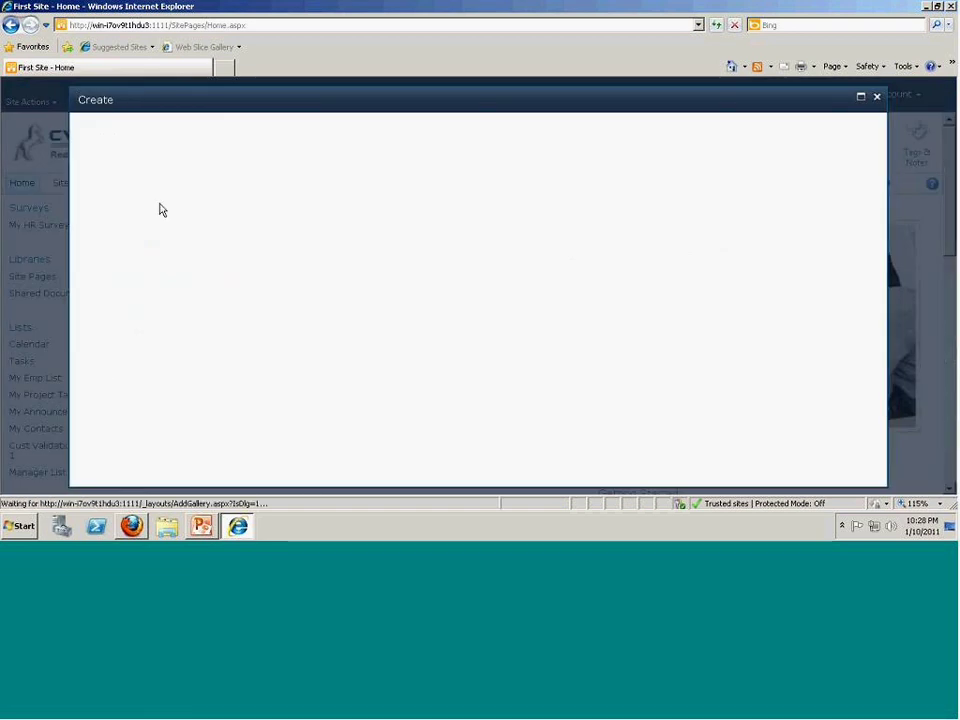
{"action": "left_click", "coordinate": [95, 258]}
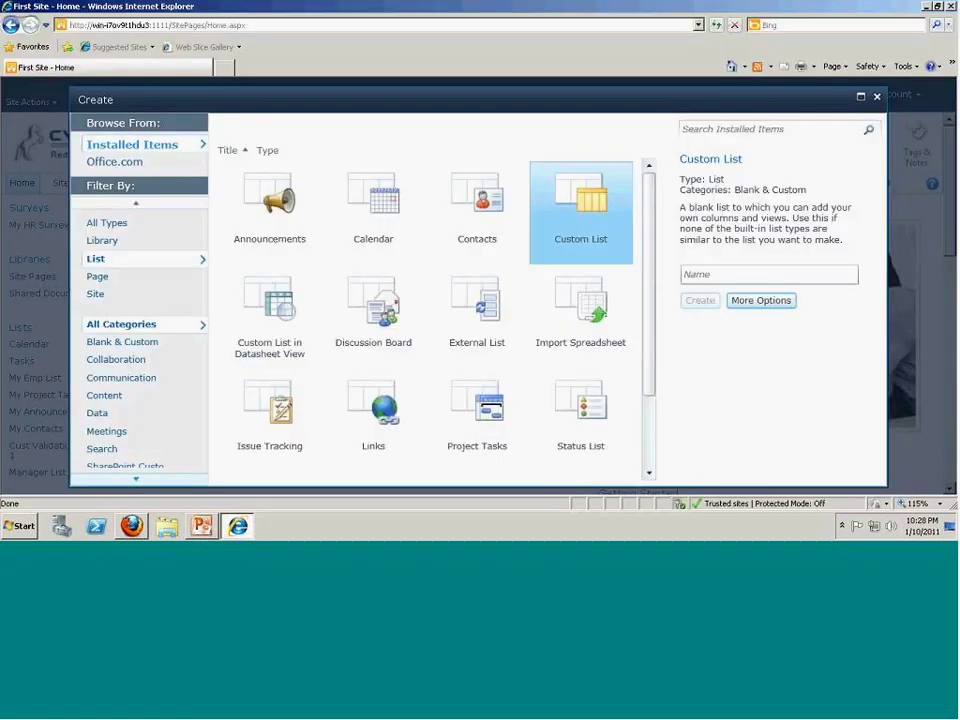
{"action": "left_click", "coordinate": [705, 273]}
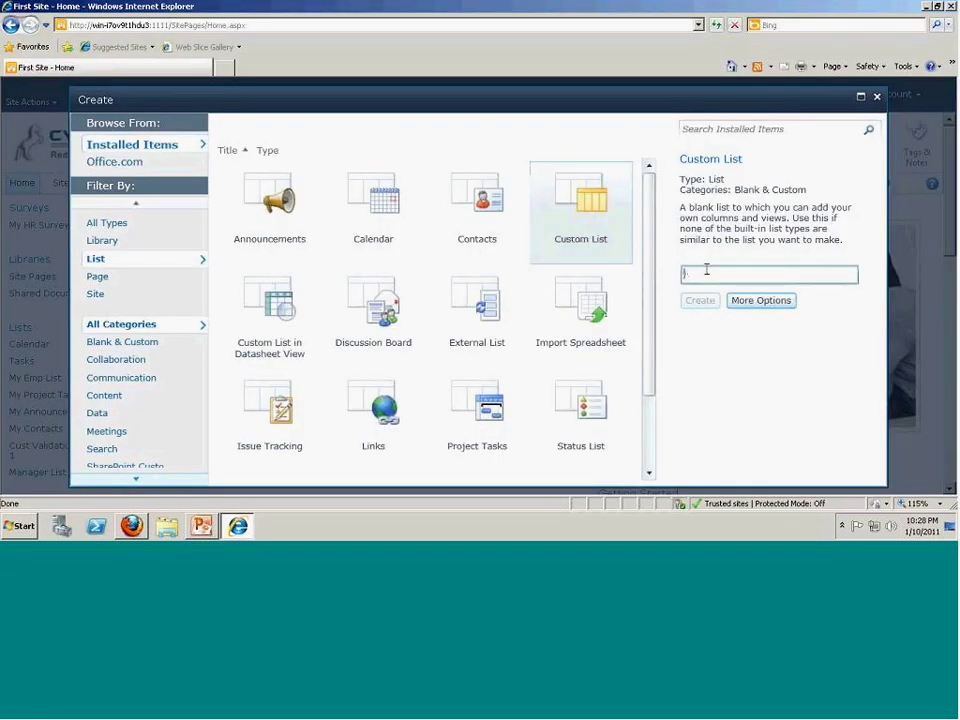
{"action": "type", "text": "My Validatio n"}
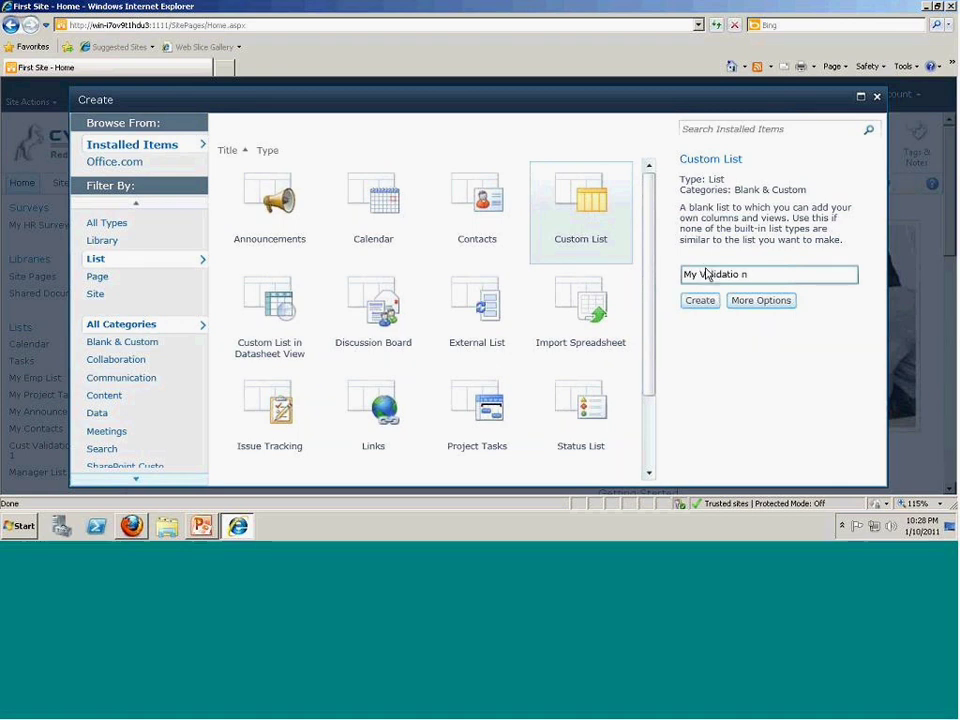
{"action": "type", "text": " E"}
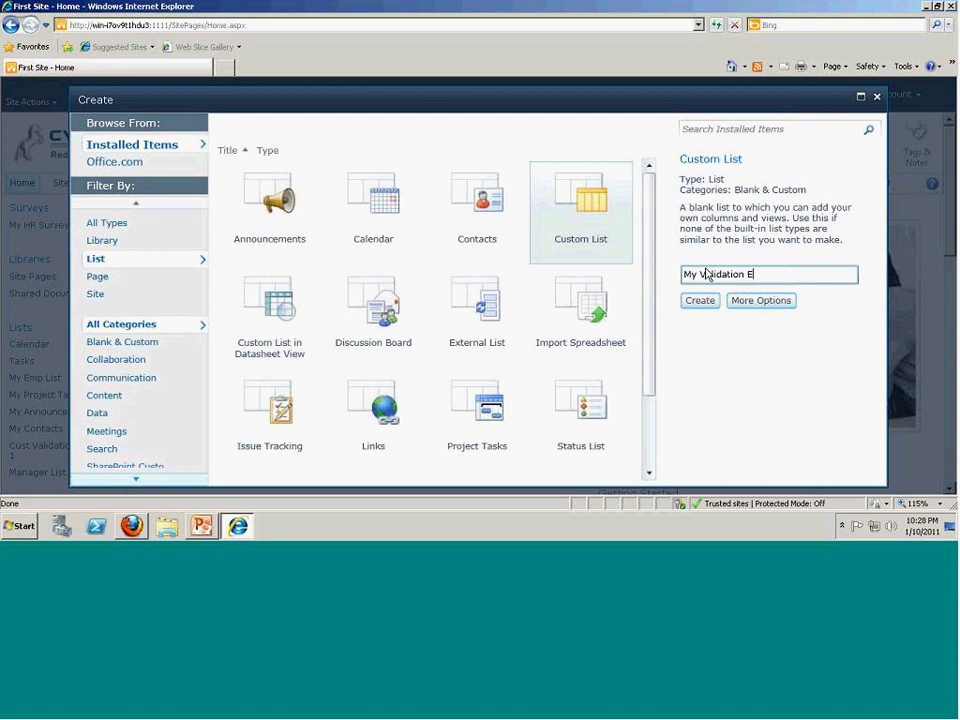
{"action": "type", "text": "xample 1"}
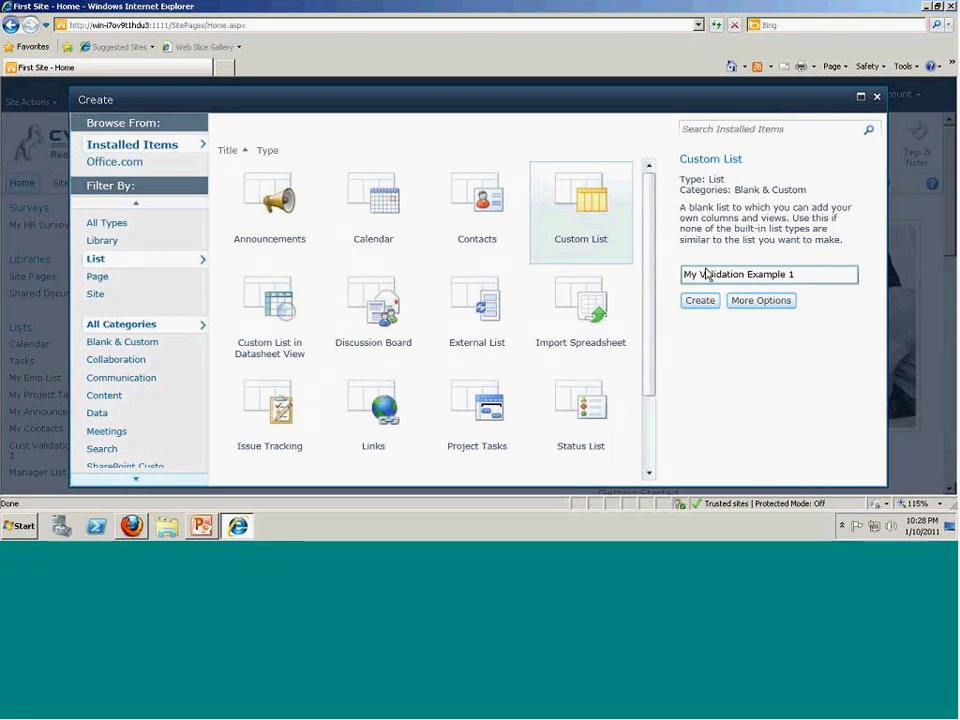
{"action": "left_click", "coordinate": [701, 300]}
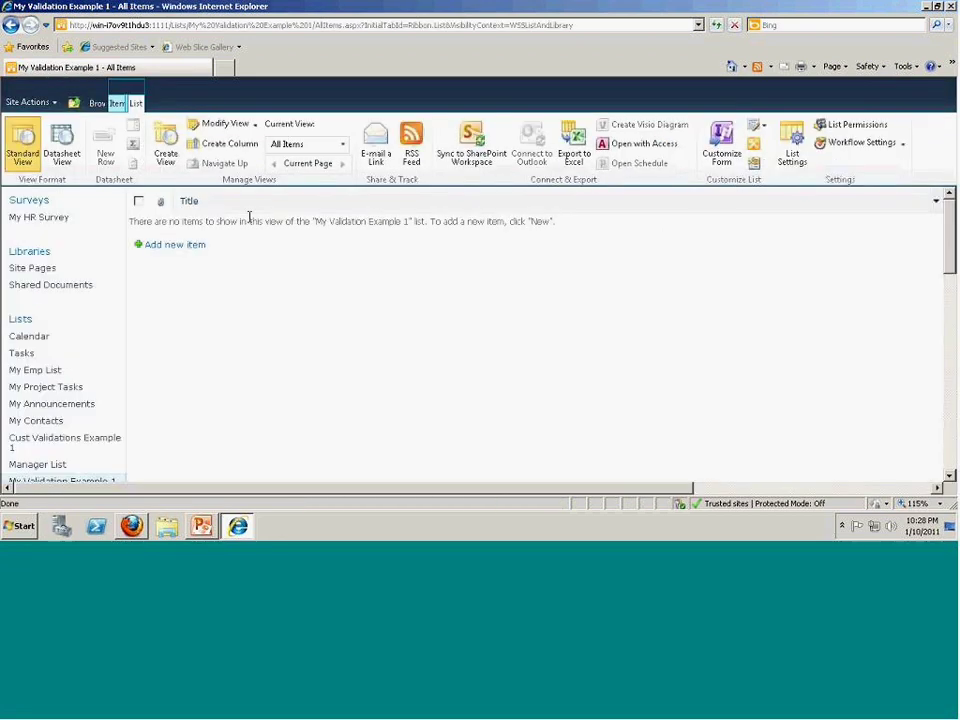
Start a single-line text column named My Valid Text Field with the description "Please Enter Some Value".
{"action": "left_click", "coordinate": [224, 148]}
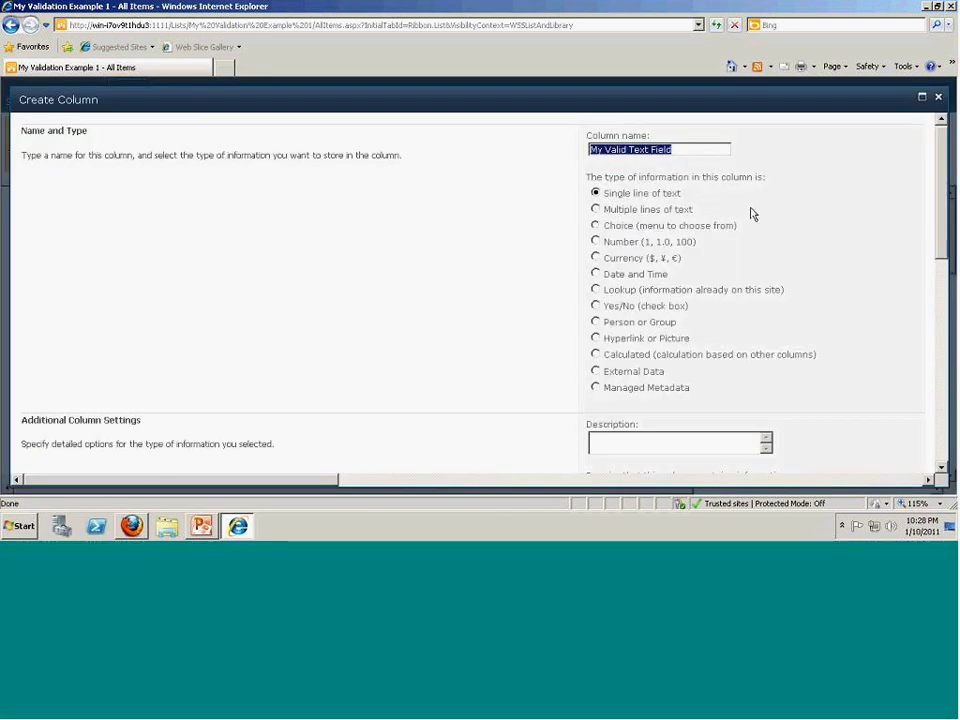
{"action": "scroll", "coordinate": [753, 214], "scroll_direction": "down", "scroll_amount": 3}
{"action": "left_click", "coordinate": [702, 331]}
{"action": "type", "text": "Please Enter Some"}
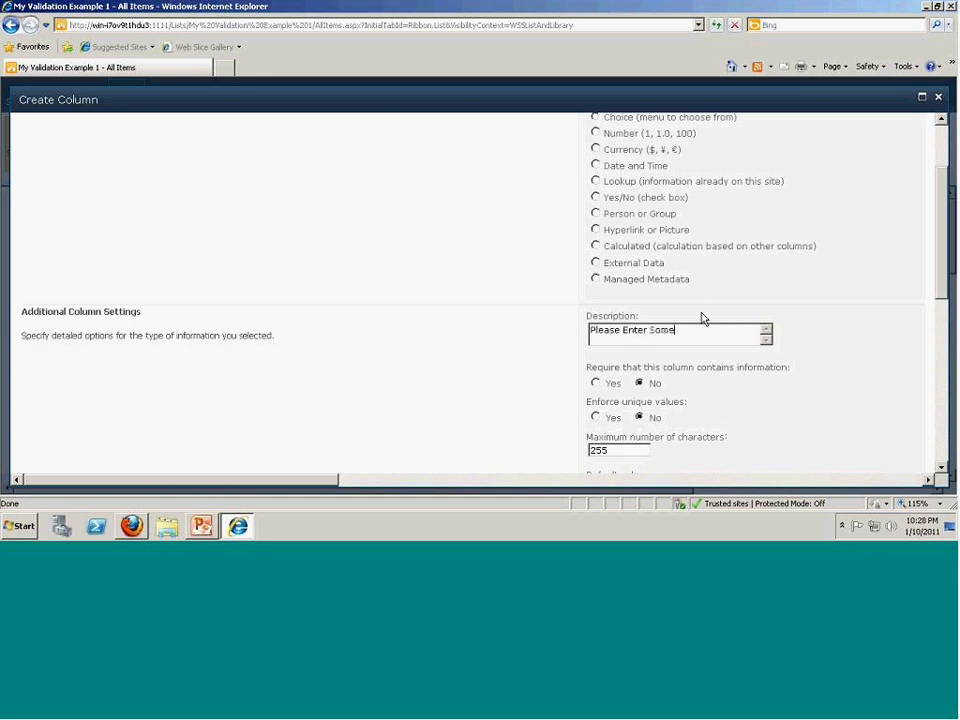
{"action": "type", "text": " Value"}
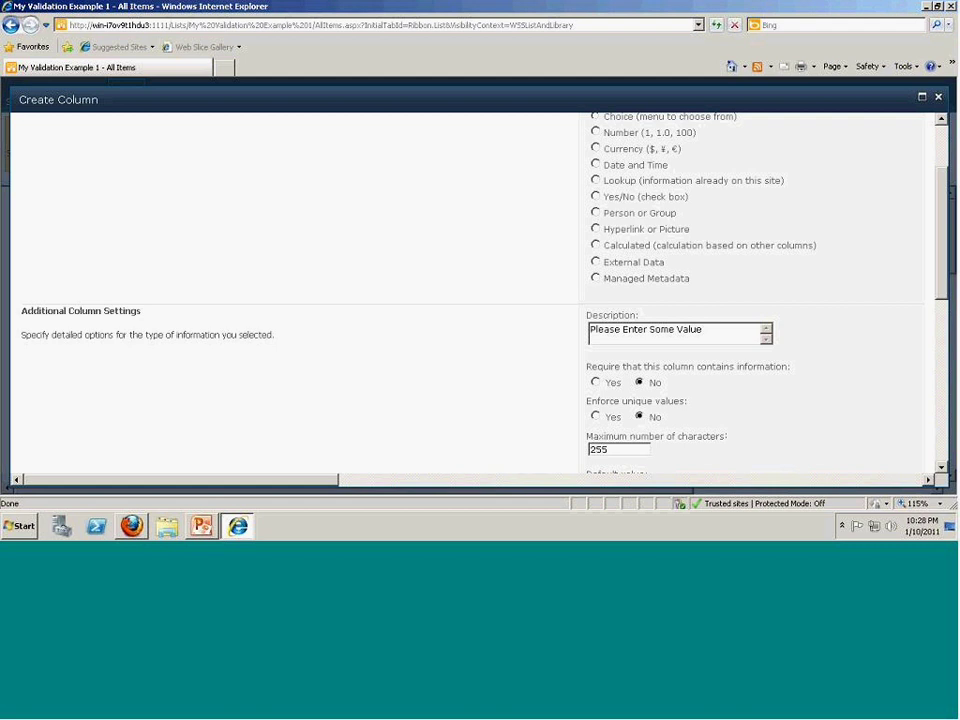
Set the column validation formula to [My Valid Text Field]="My Valid Text Field".
{"action": "scroll", "coordinate": [797, 334], "scroll_direction": "down", "scroll_amount": 3}
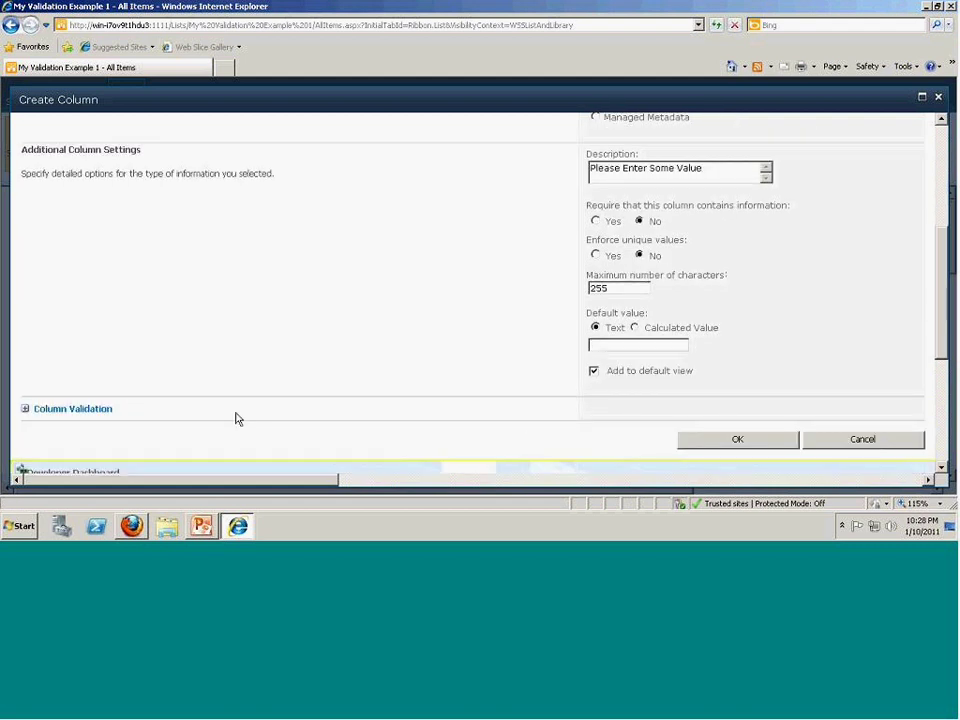
{"action": "left_click", "coordinate": [26, 410]}
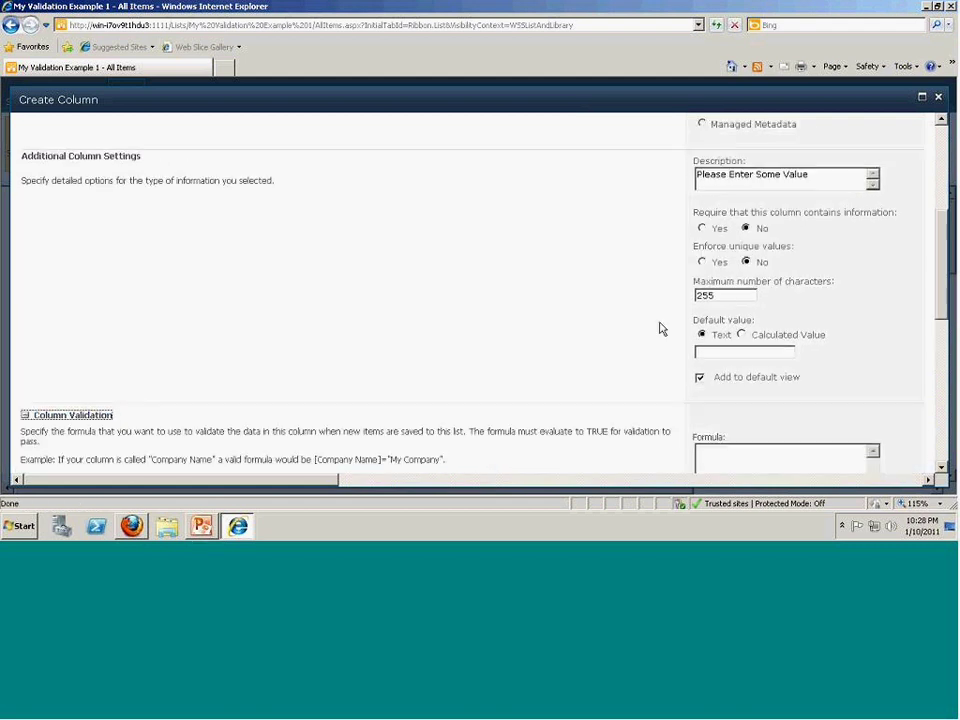
{"action": "scroll", "coordinate": [754, 258], "scroll_direction": "up", "scroll_amount": 3}
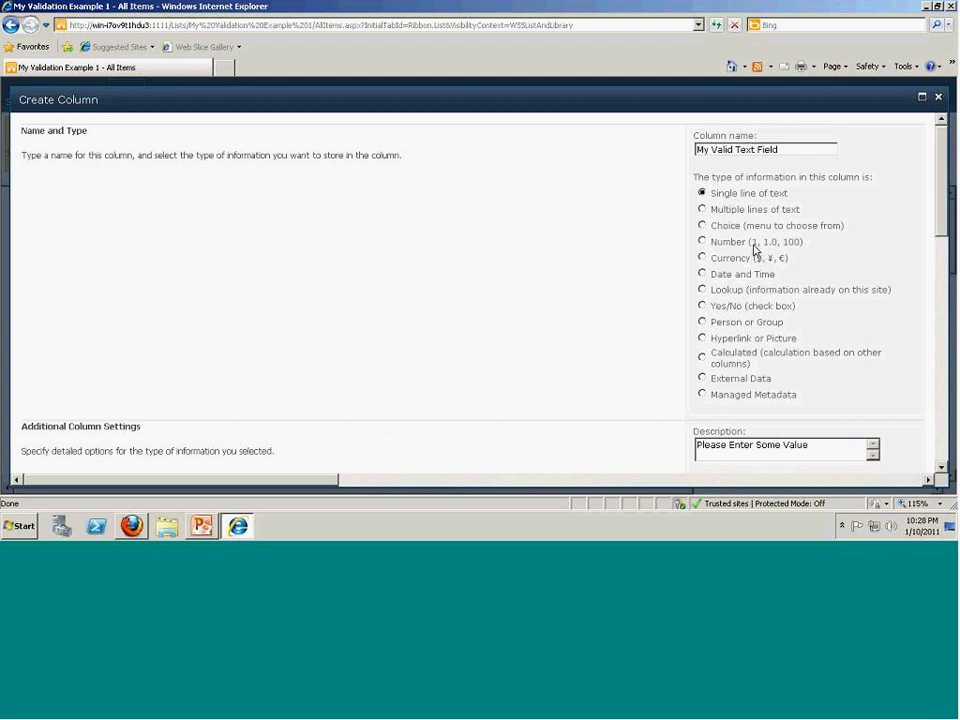
{"action": "left_click_drag", "start_coordinate": [697, 149], "coordinate": [842, 150]}
{"action": "key", "text": "ctrl+c"}
{"action": "scroll", "coordinate": [829, 446], "scroll_direction": "down", "scroll_amount": 2}
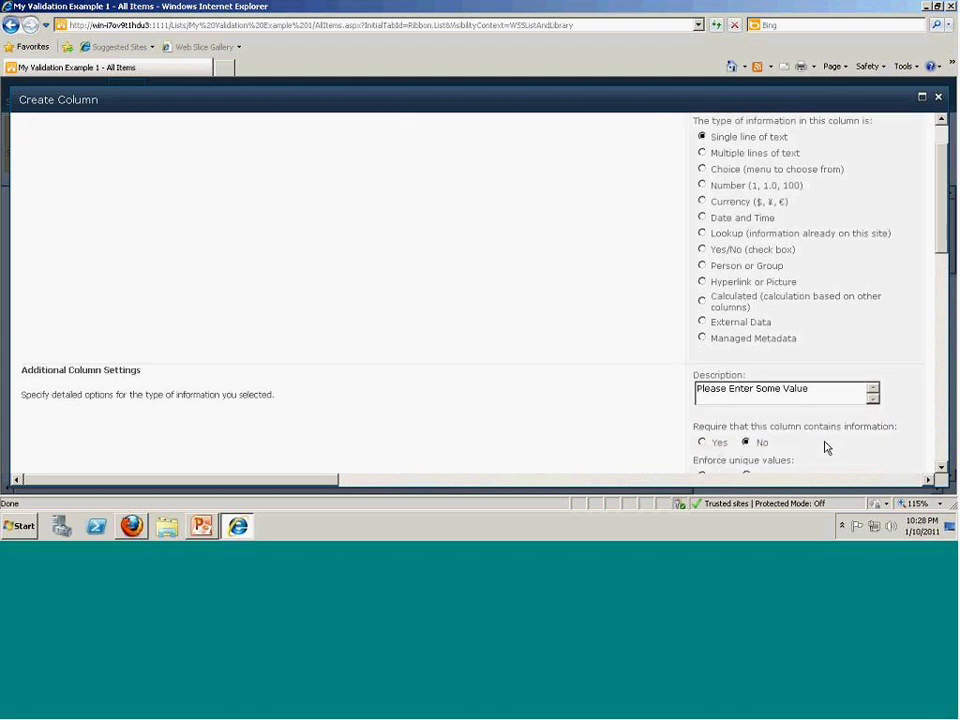
{"action": "scroll", "coordinate": [829, 446], "scroll_direction": "down", "scroll_amount": 2}
{"action": "scroll", "coordinate": [826, 447], "scroll_direction": "down", "scroll_amount": 2}
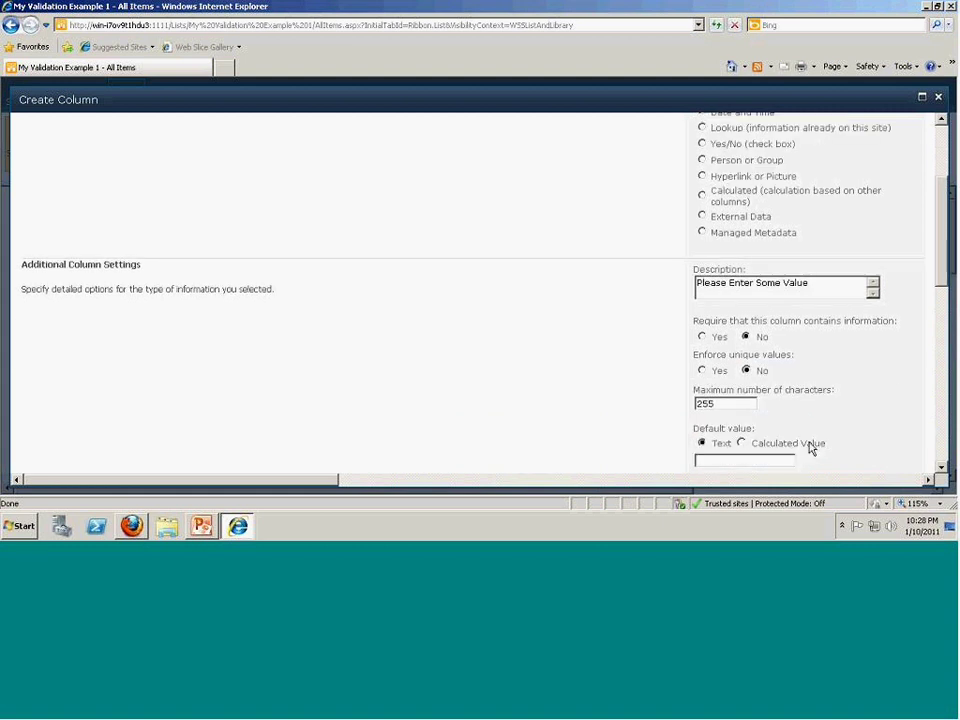
{"action": "scroll", "coordinate": [810, 449], "scroll_direction": "down", "scroll_amount": 1}
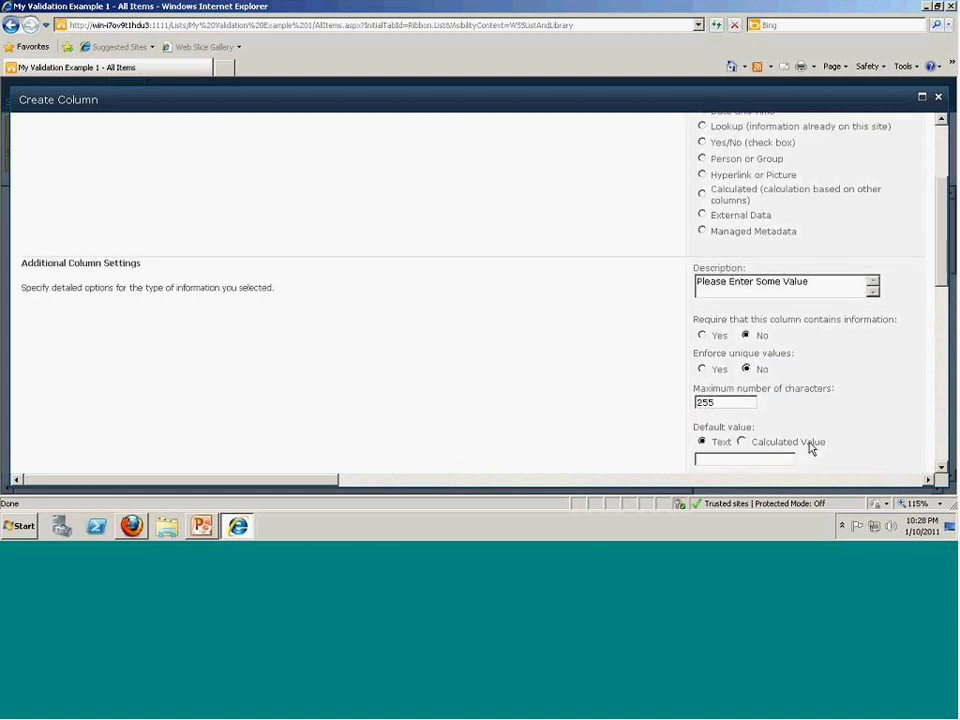
{"action": "scroll", "coordinate": [810, 449], "scroll_direction": "down", "scroll_amount": 12}
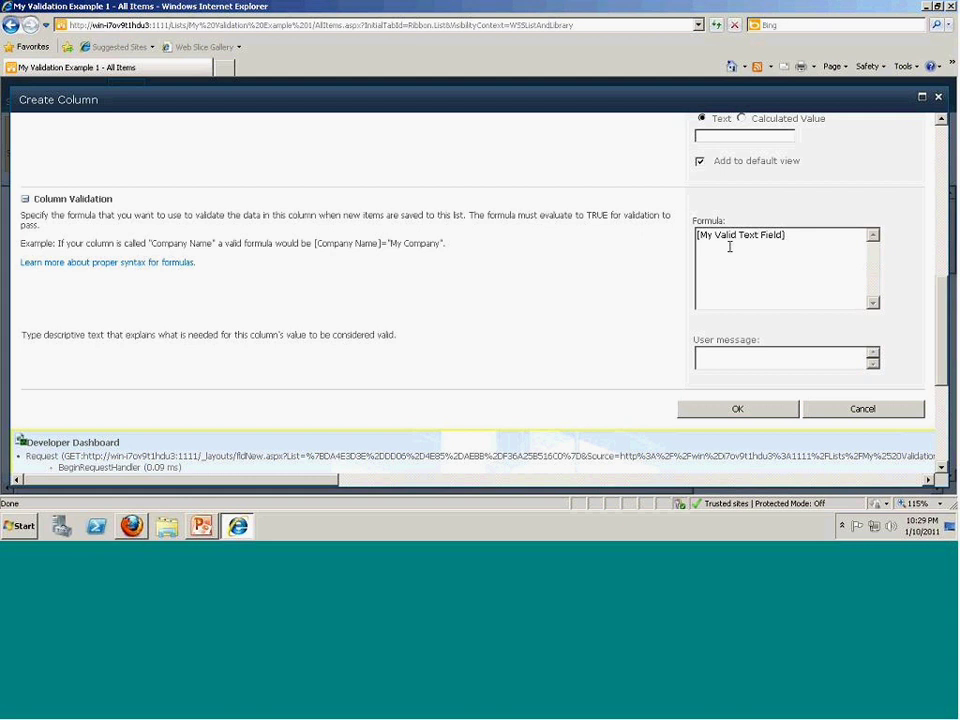
{"action": "type", "text": "=\""}
{"action": "key", "text": "ctrl+v"}
Set the validation user message to "The Value Must Be My Valid Text Field" and create the column.
{"action": "left_click", "coordinate": [712, 357]}
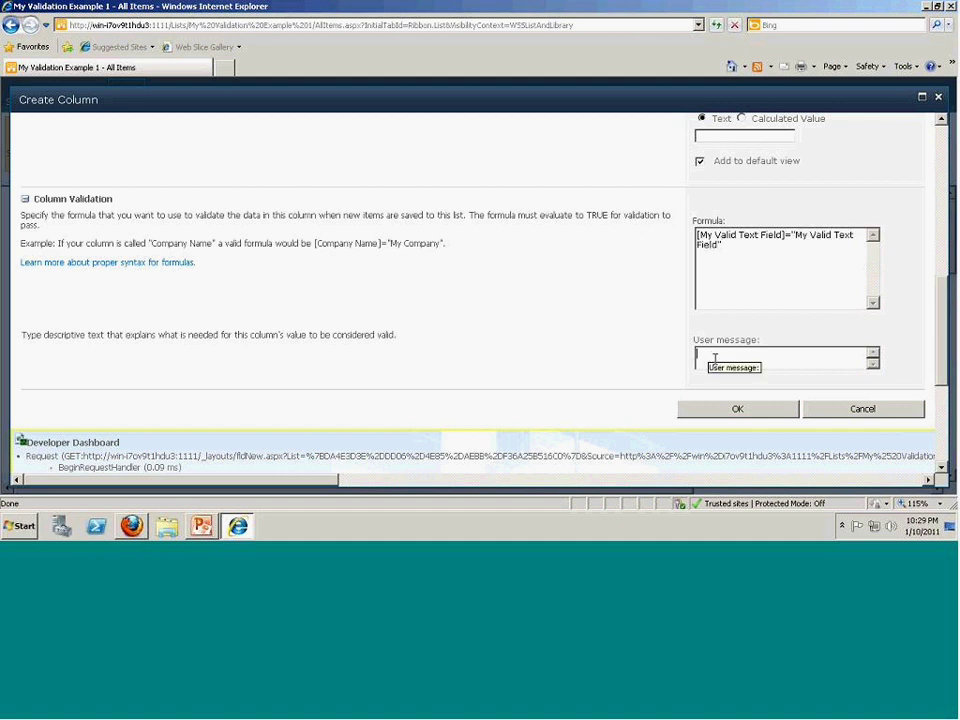
{"action": "type", "text": "The Value Must"}
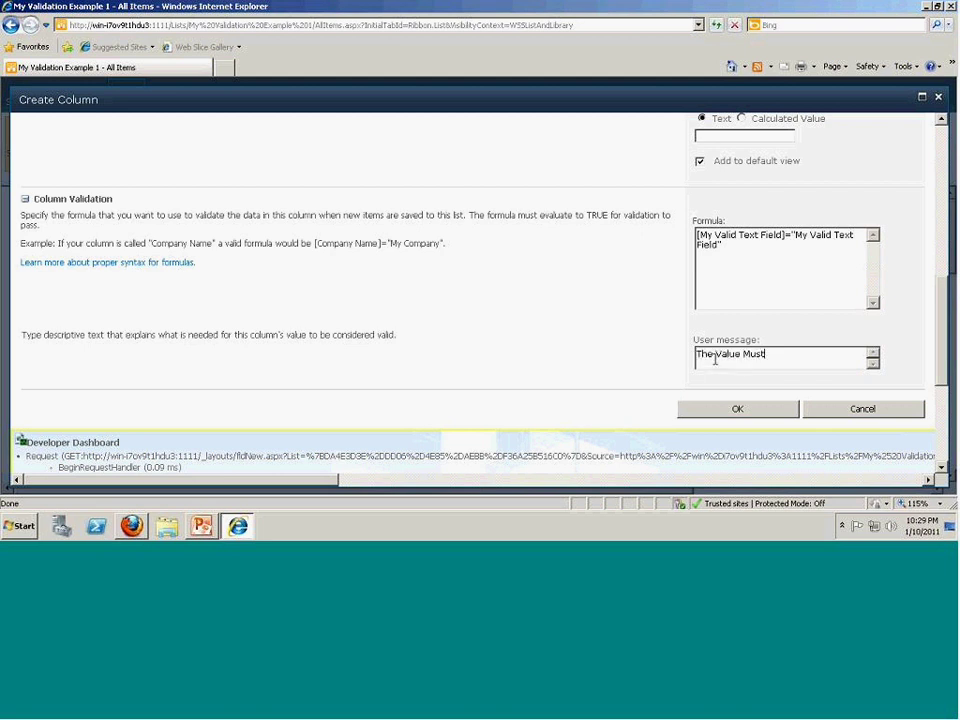
{"action": "type", "text": " Be My Valid Text Field"}
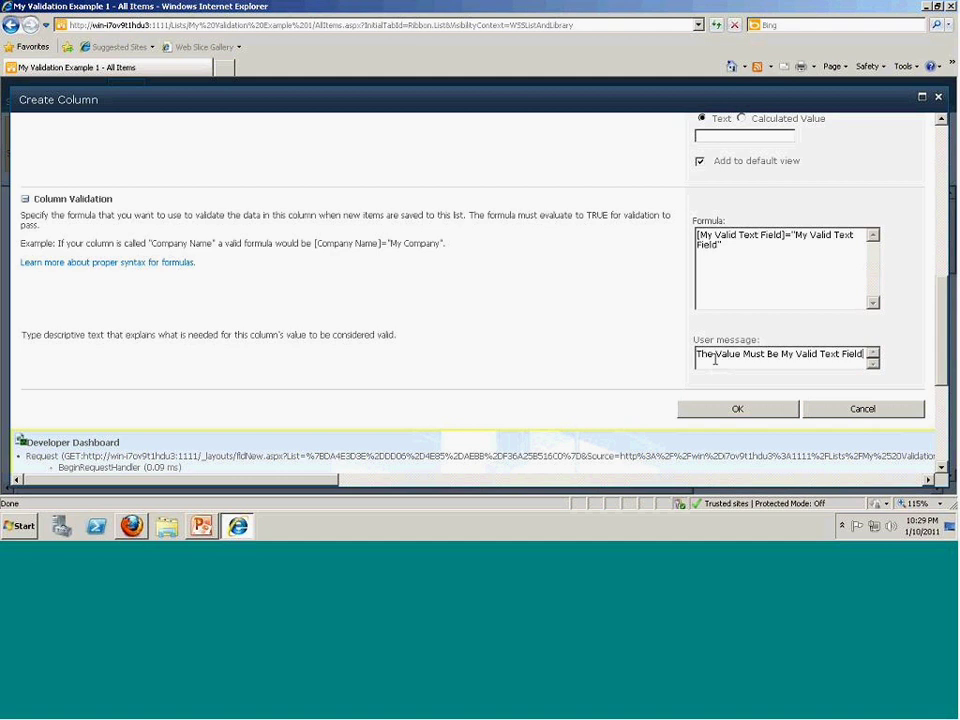
{"action": "left_click", "coordinate": [728, 409]}
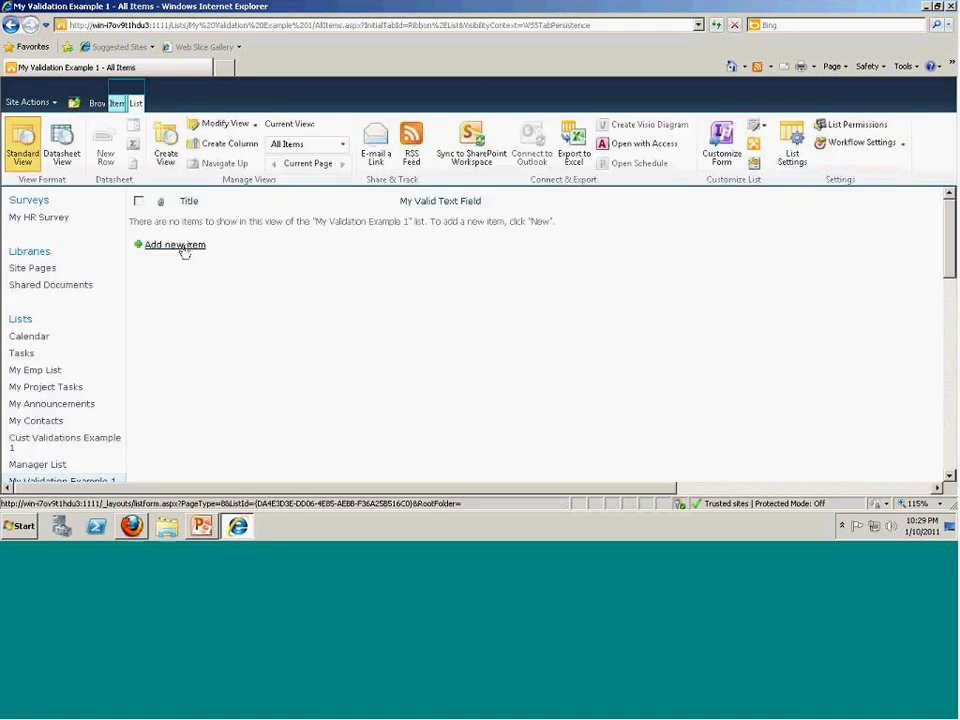
Add an item titled My First Item Here and try to save it with a person's name in My Valid Text Field.
{"action": "left_click", "coordinate": [183, 246]}
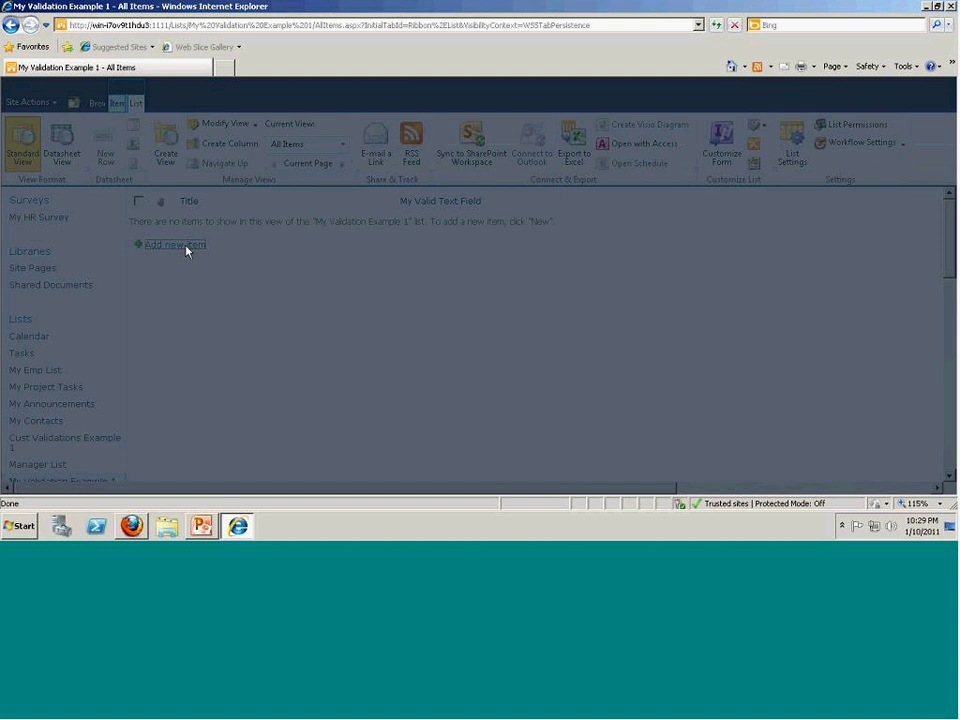
{"action": "type", "text": "My First Item Here"}
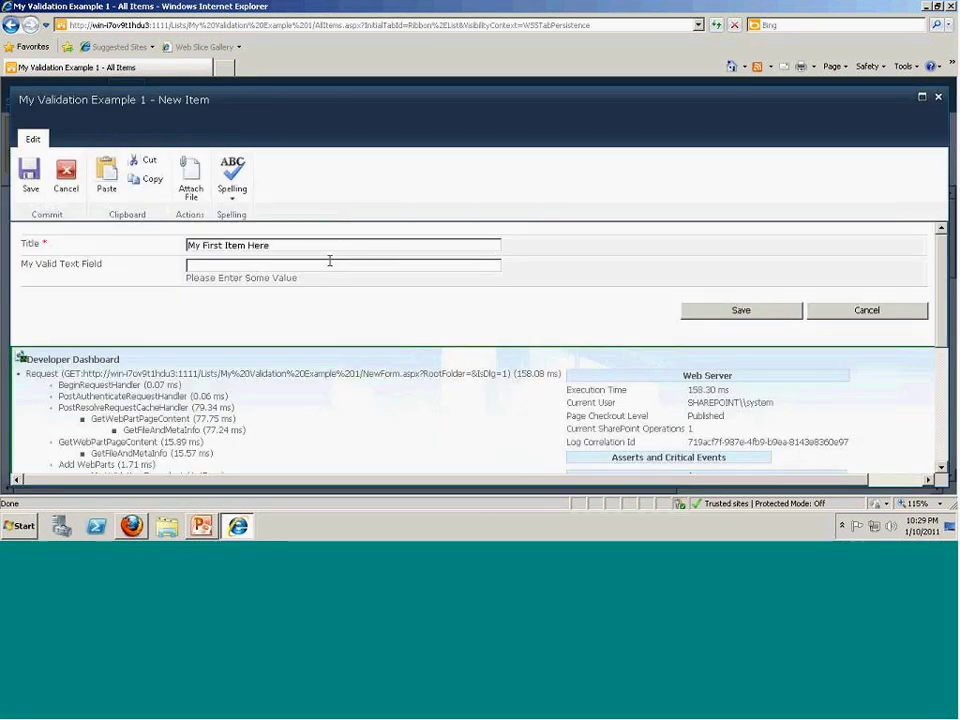
{"action": "left_click", "coordinate": [329, 264]}
{"action": "type", "text": "Vamsee"}
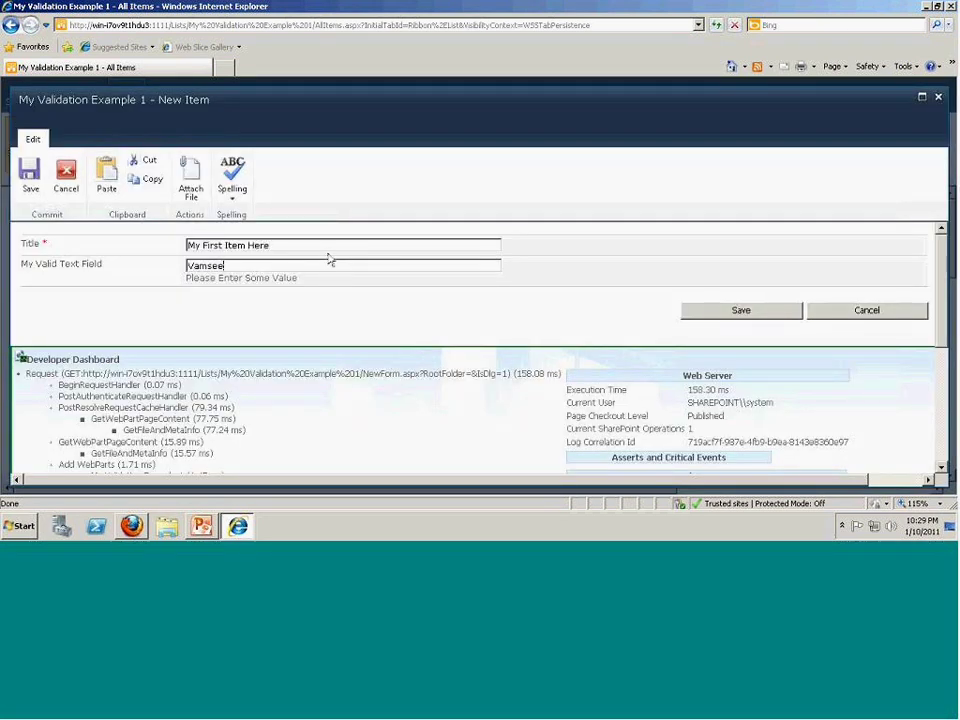
{"action": "left_click", "coordinate": [760, 313]}
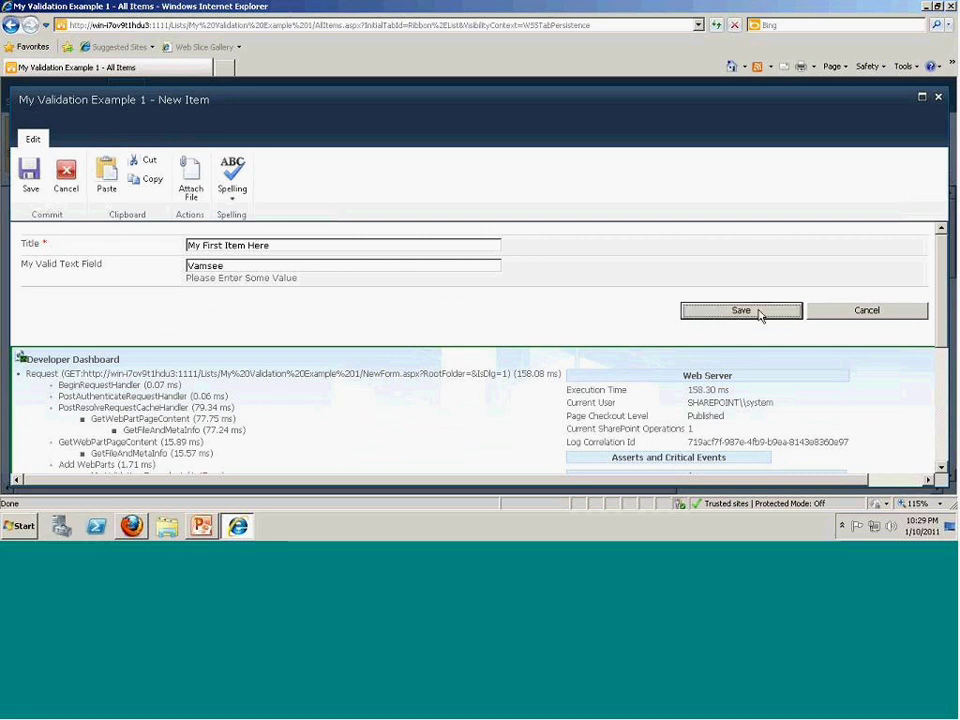
Replace the My Valid Text Field entry with "My Valid Text Field" and save the item.
{"action": "double_click", "coordinate": [457, 264]}
{"action": "key", "text": "BackSpace"}
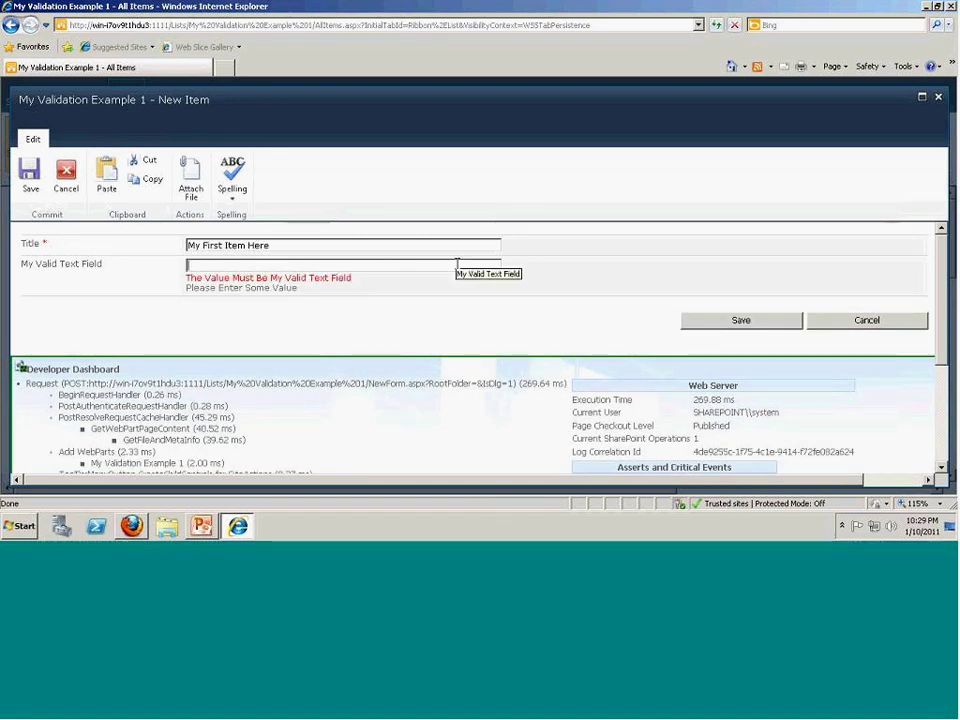
{"action": "left_click_drag", "start_coordinate": [30, 265], "coordinate": [242, 263]}
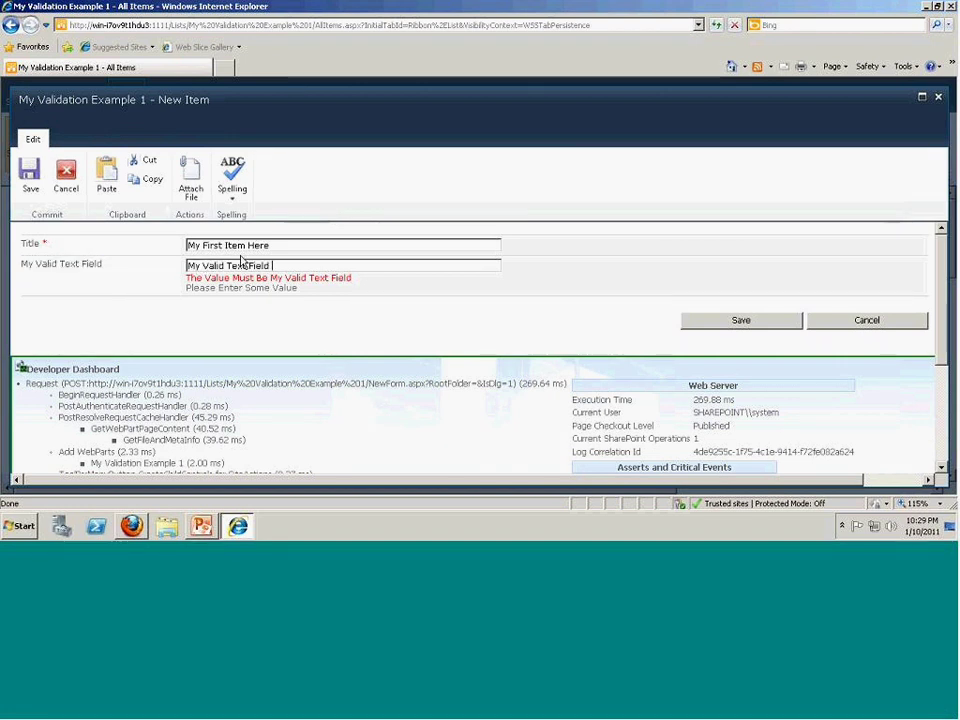
{"action": "left_click", "coordinate": [752, 332]}
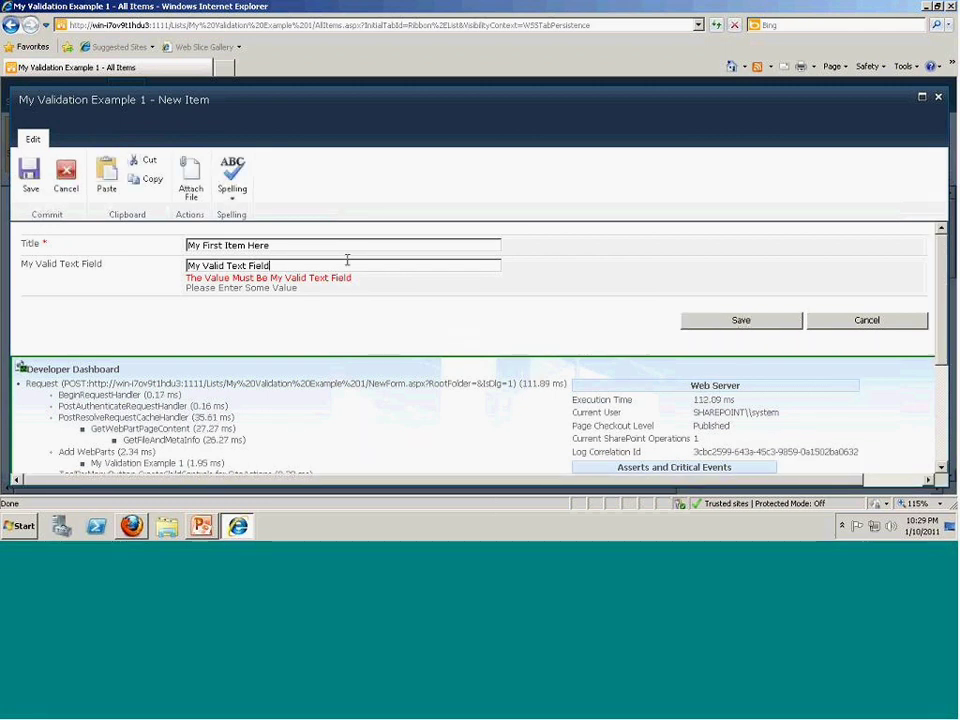
{"action": "left_click", "coordinate": [741, 320]}
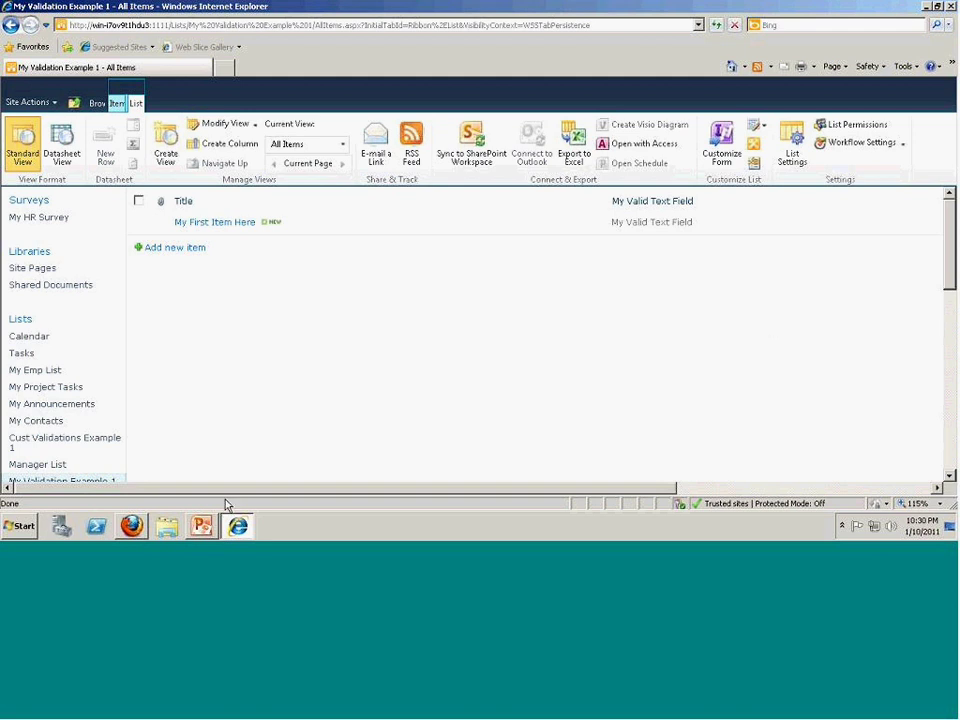
{"action": "left_click", "coordinate": [203, 525]}
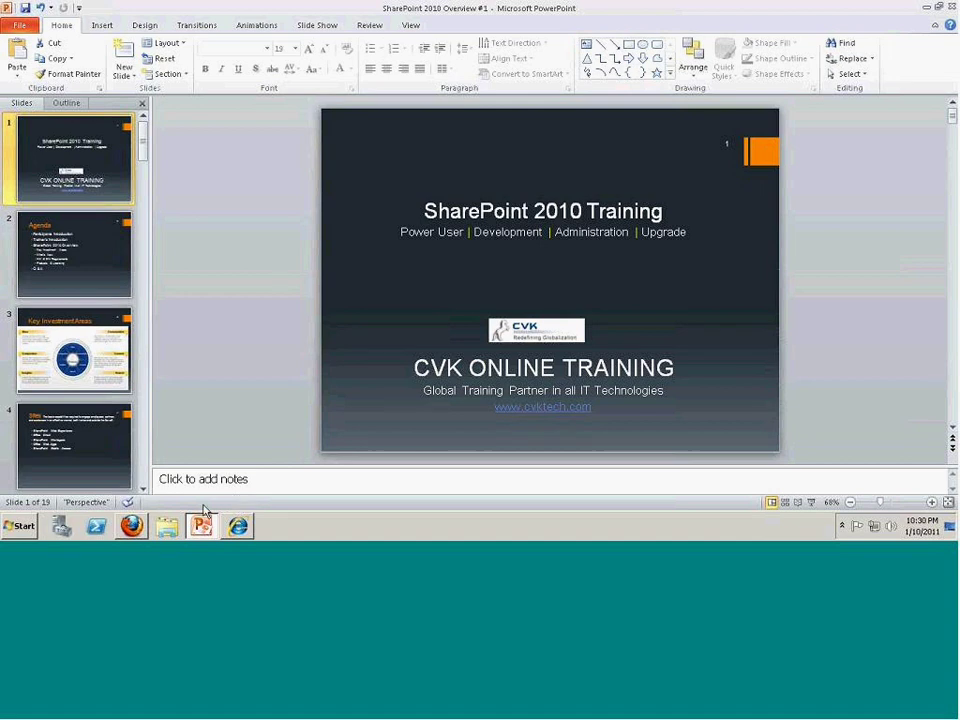
{"action": "left_click", "coordinate": [199, 527]}
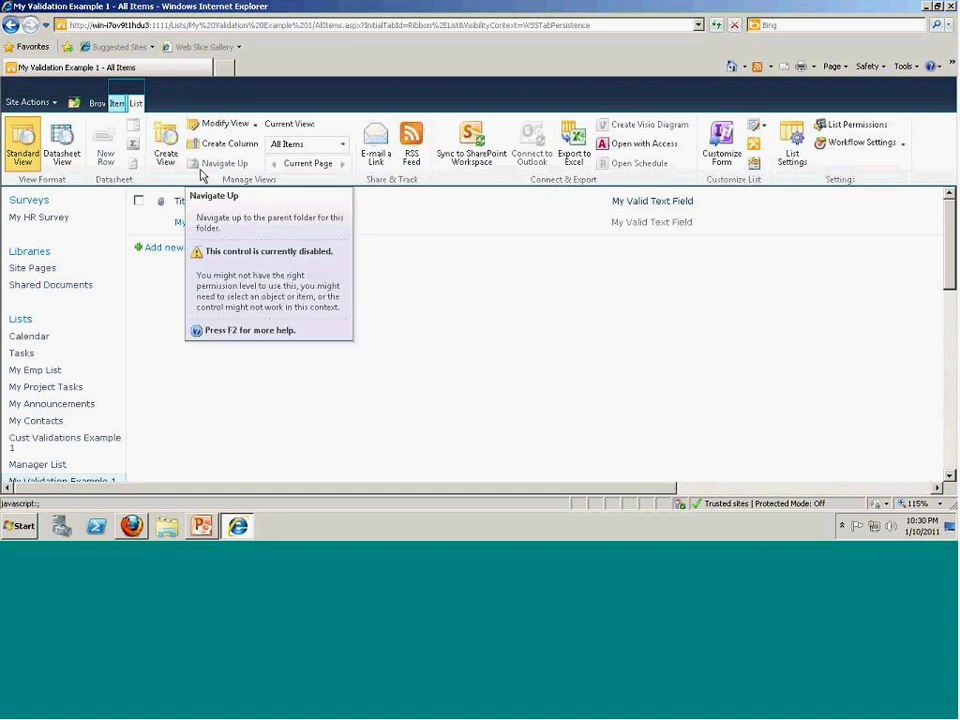
Create a Date and Time column named From Date with the description "Please Enter Valid Date".
{"action": "left_click", "coordinate": [230, 143]}
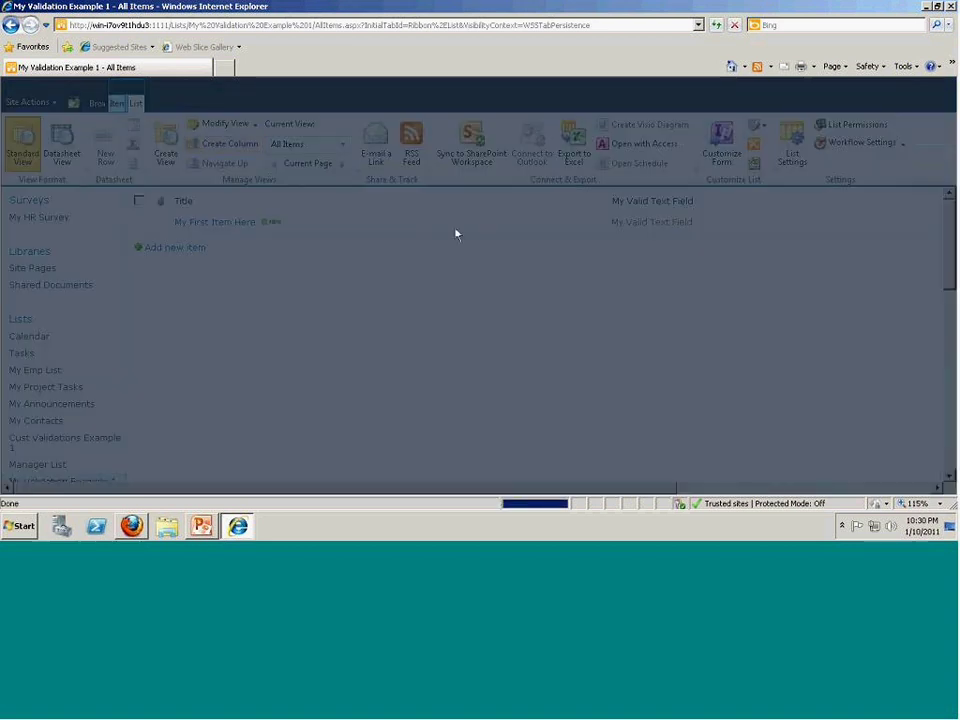
{"action": "type", "text": "From Date"}
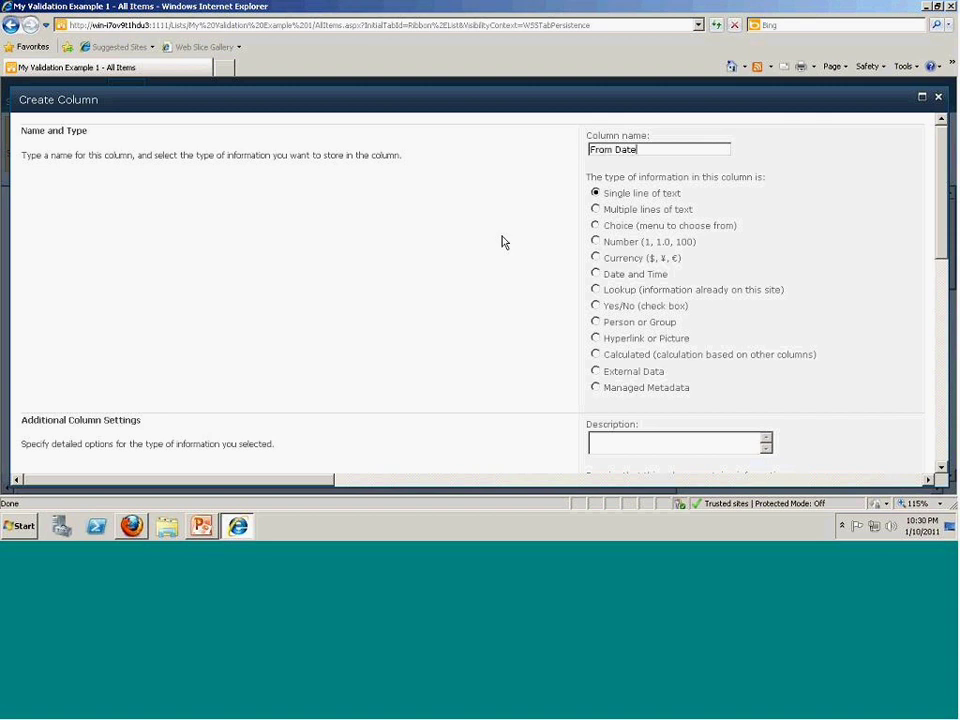
{"action": "key", "text": "ctrl+a"}
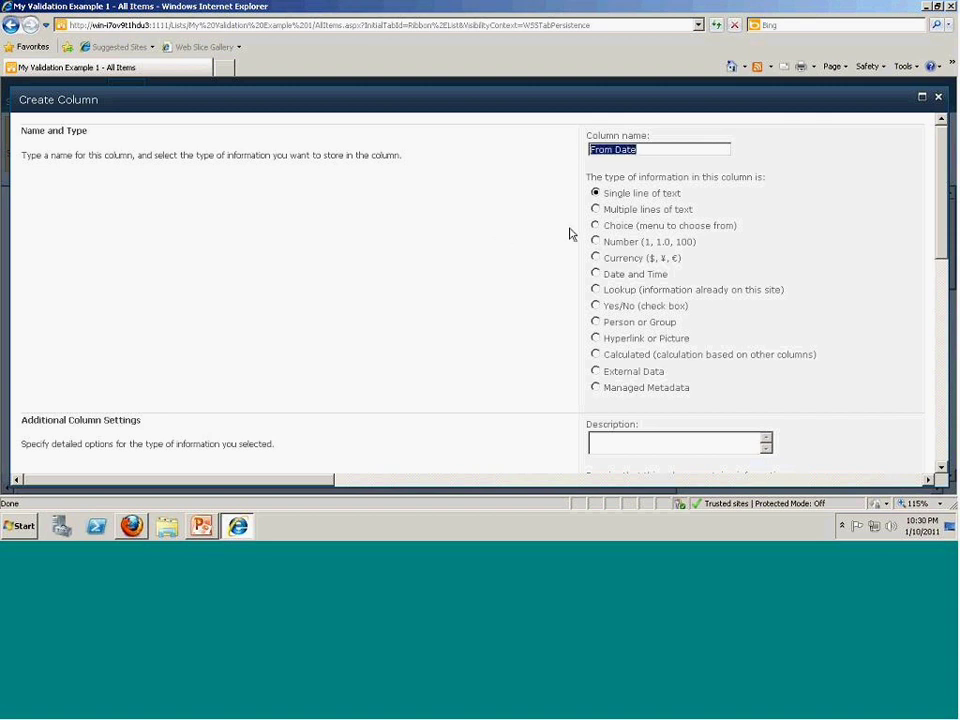
{"action": "left_click", "coordinate": [597, 275]}
{"action": "left_click", "coordinate": [642, 437]}
{"action": "type", "text": "Please Enter Valid Date"}
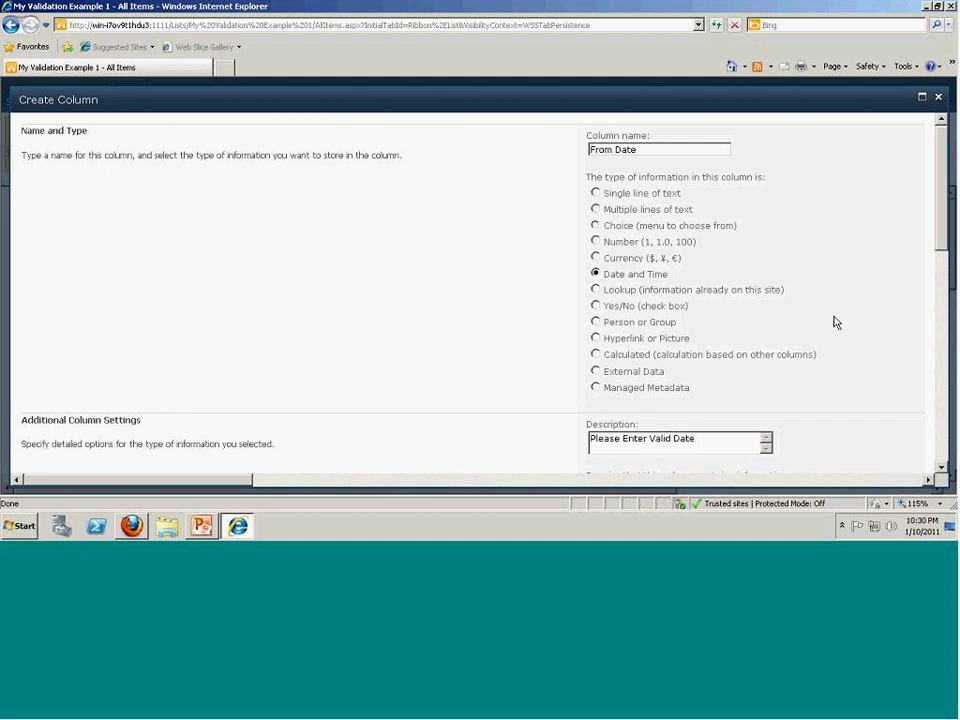
{"action": "scroll", "coordinate": [831, 326], "scroll_direction": "down", "scroll_amount": 1}
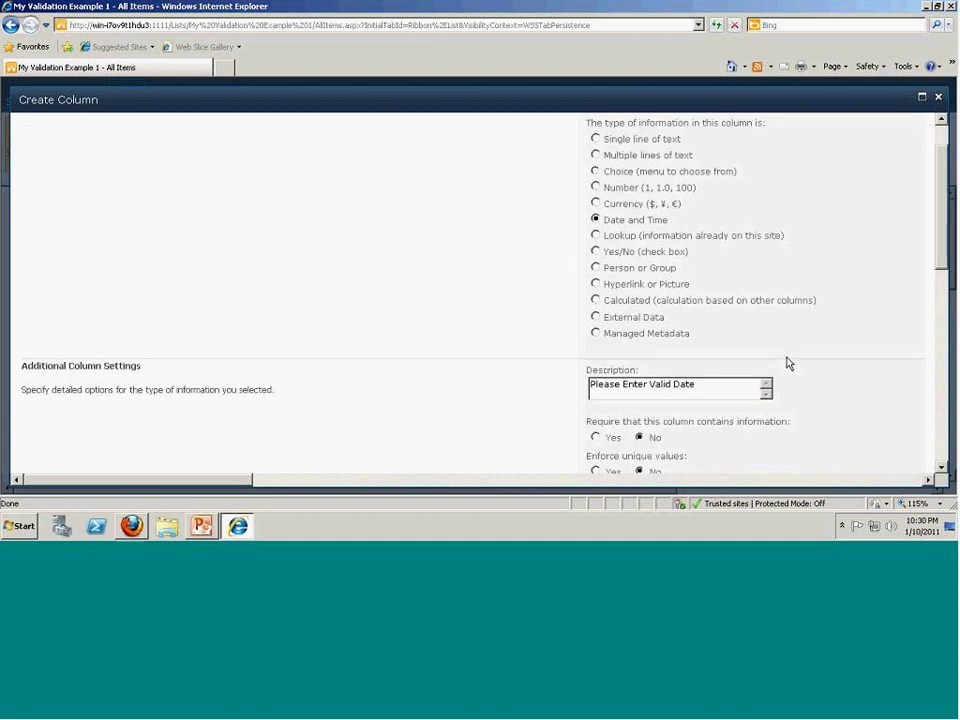
{"action": "scroll", "coordinate": [787, 363], "scroll_direction": "down", "scroll_amount": 1}
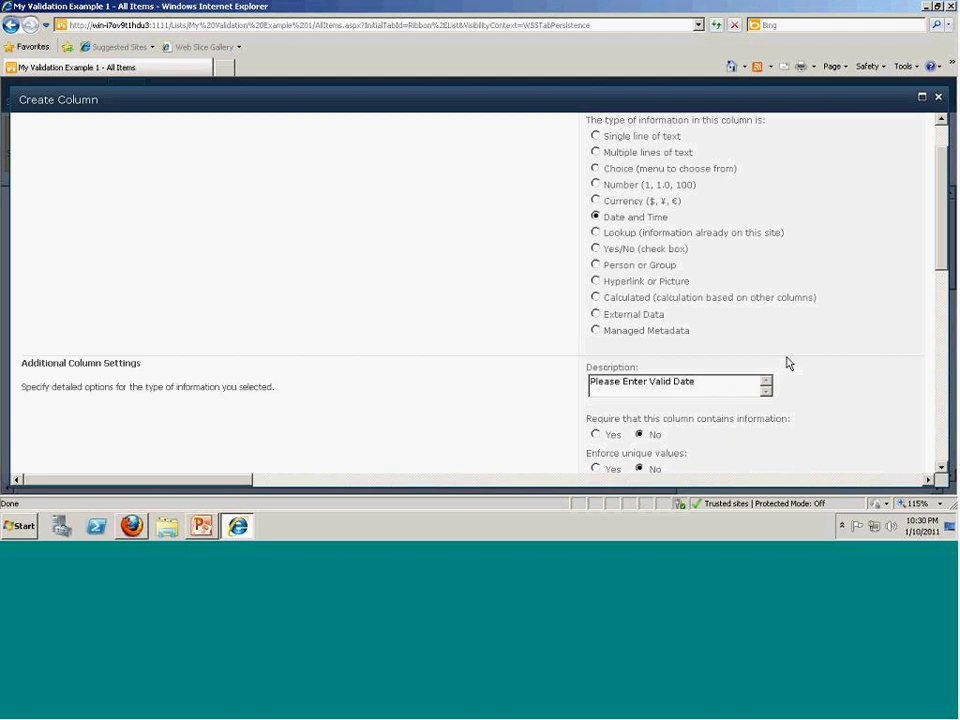
{"action": "scroll", "coordinate": [786, 362], "scroll_direction": "down", "scroll_amount": 3}
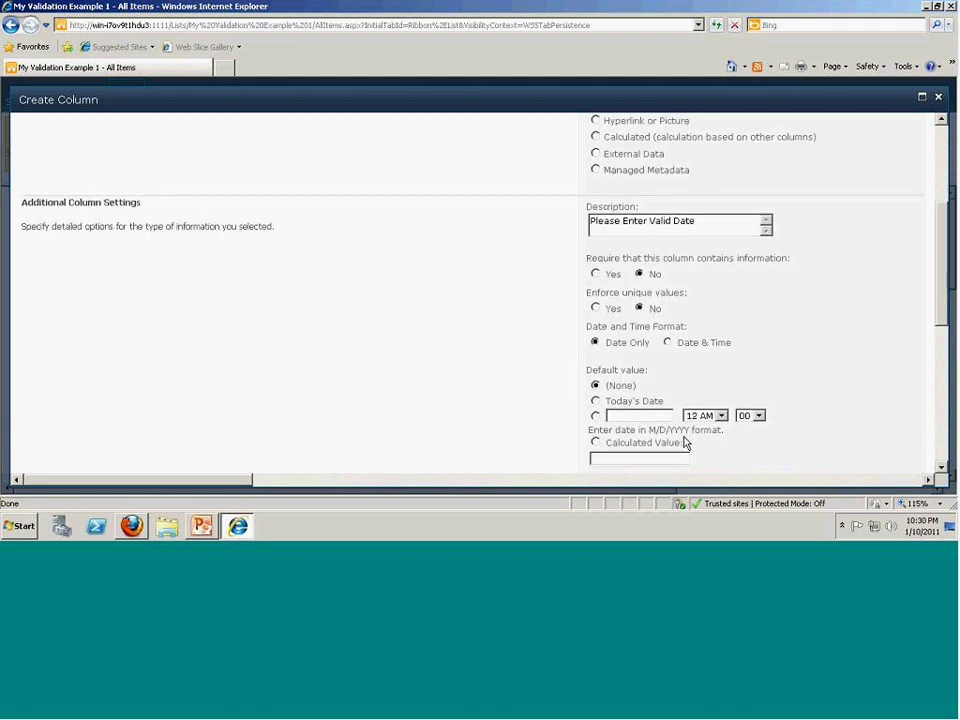
{"action": "scroll", "coordinate": [686, 443], "scroll_direction": "down", "scroll_amount": 1}
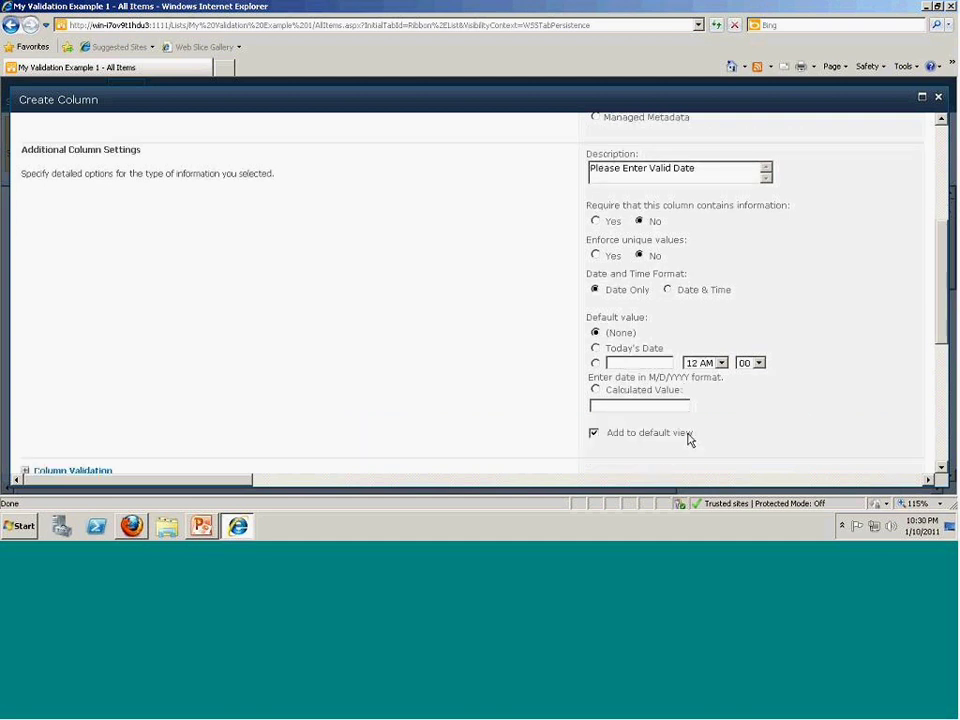
{"action": "scroll", "coordinate": [688, 440], "scroll_direction": "down", "scroll_amount": 1}
Create a second Date and Time column named To Date with the description "Please Enter Valid Date".
{"action": "key", "text": "BackSpace"}
{"action": "key", "text": "BackSpace"}
{"action": "key", "text": "BackSpace"}
{"action": "key", "text": "BackSpace"}
{"action": "type", "text": "Date"}
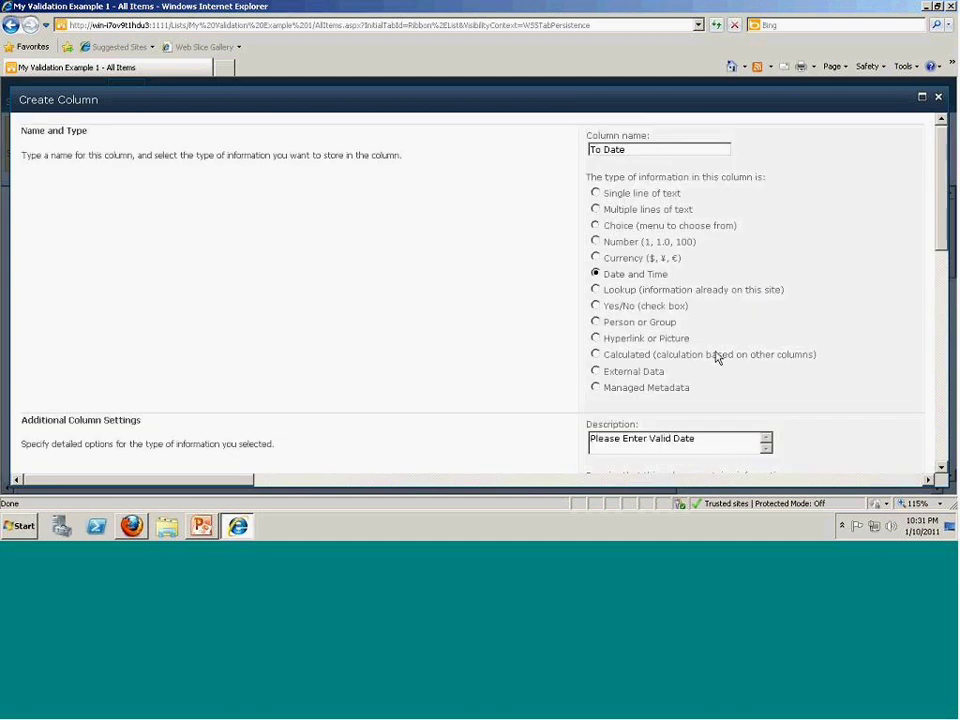
{"action": "scroll", "coordinate": [791, 334], "scroll_direction": "down", "scroll_amount": 4}
{"action": "scroll", "coordinate": [791, 334], "scroll_direction": "down", "scroll_amount": 1}
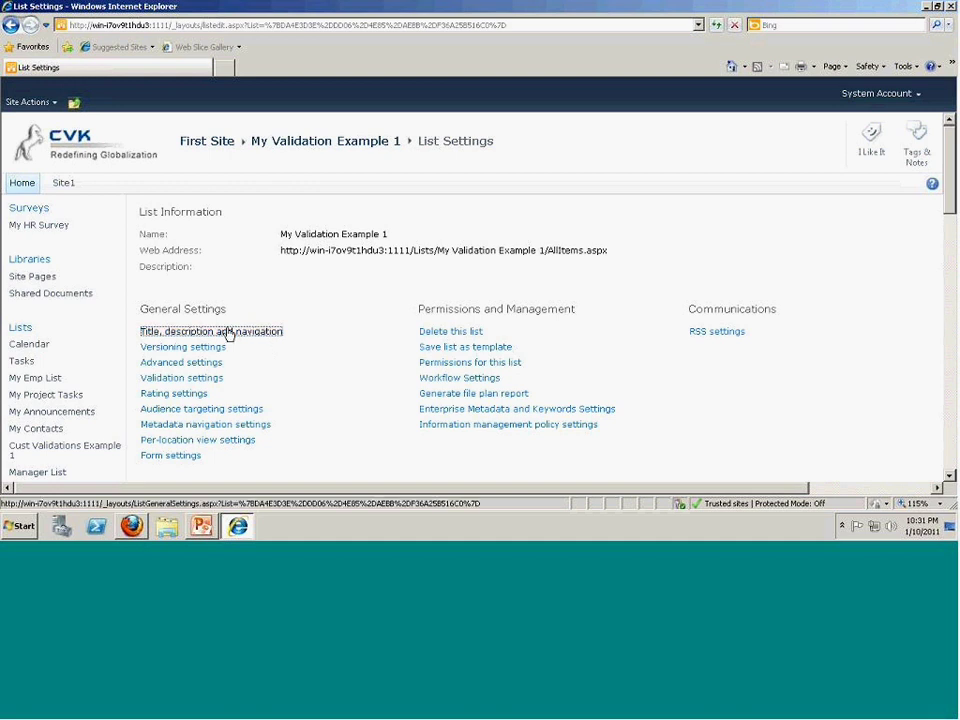
Set the list's validation formula to [From Date]<[To Date].
{"action": "left_click", "coordinate": [185, 379]}
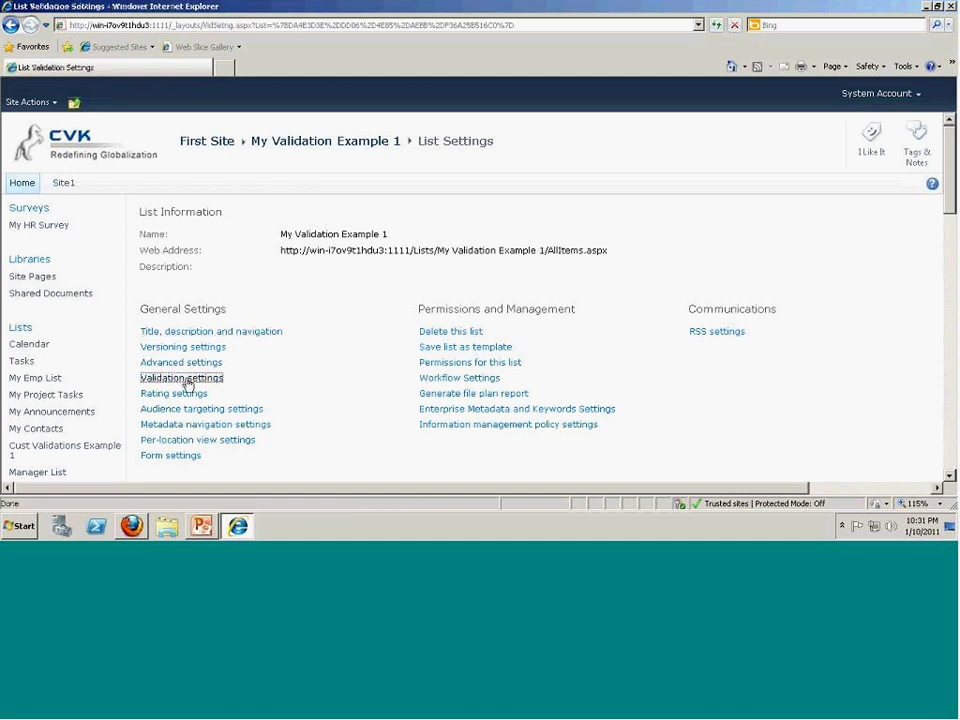
{"action": "left_click", "coordinate": [850, 341]}
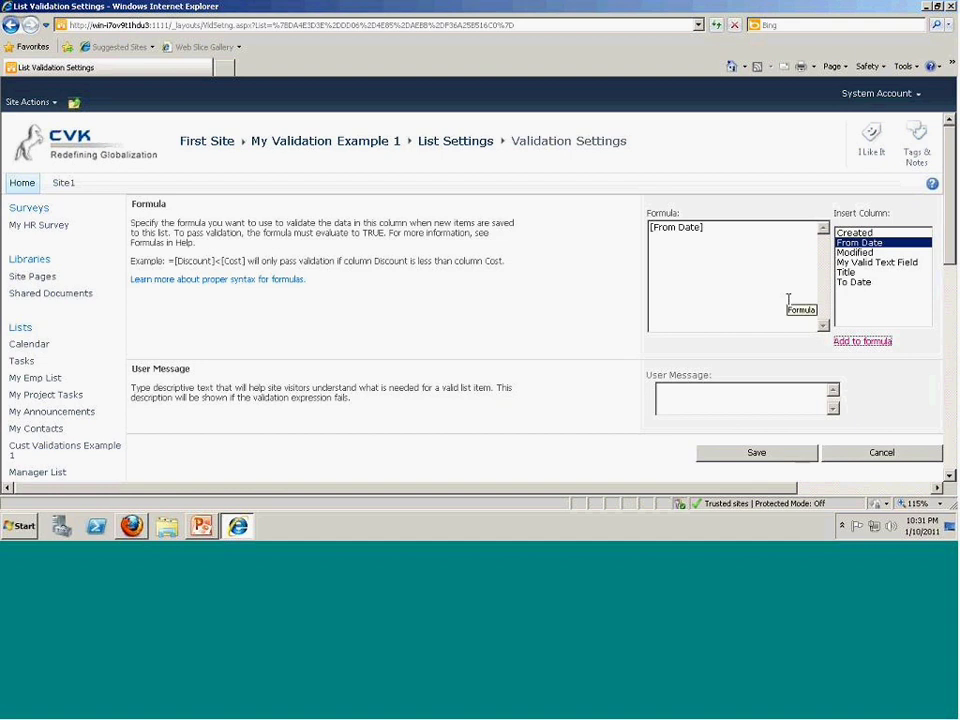
{"action": "type", "text": "<"}
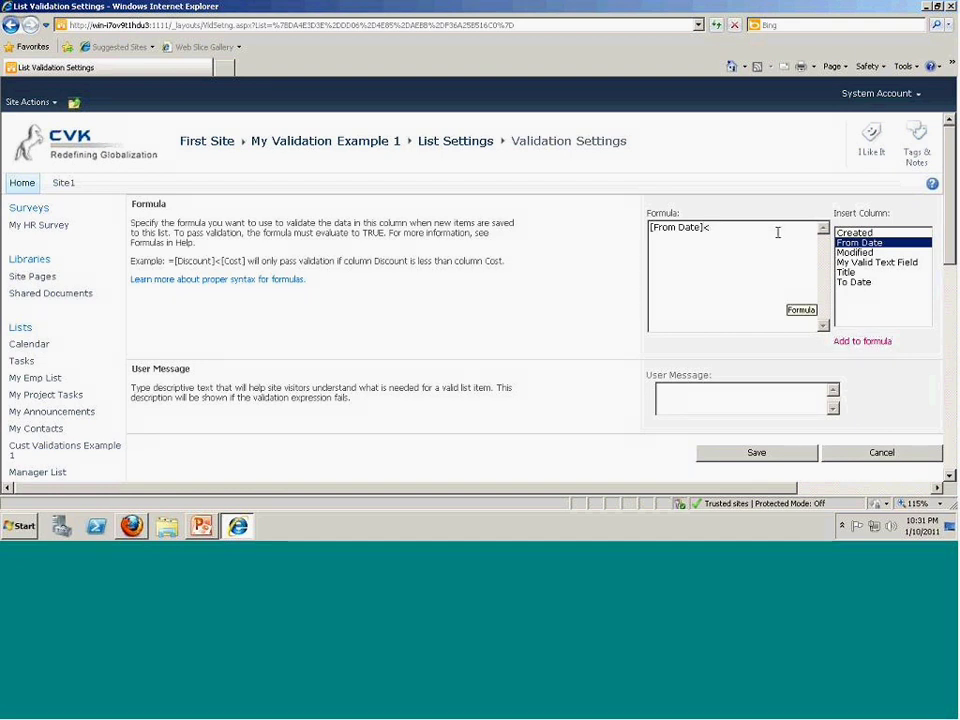
{"action": "left_click", "coordinate": [859, 285]}
{"action": "left_click", "coordinate": [857, 342]}
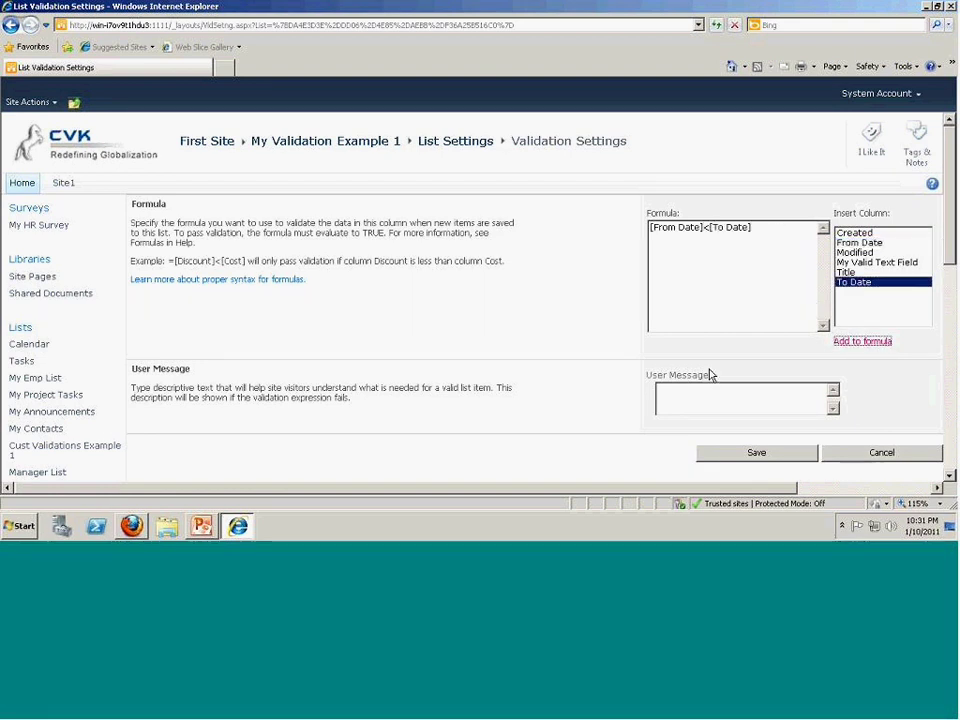
Set the list validation user message to "To Date Must Be After From Date" and save the validation settings.
{"action": "left_click", "coordinate": [662, 394]}
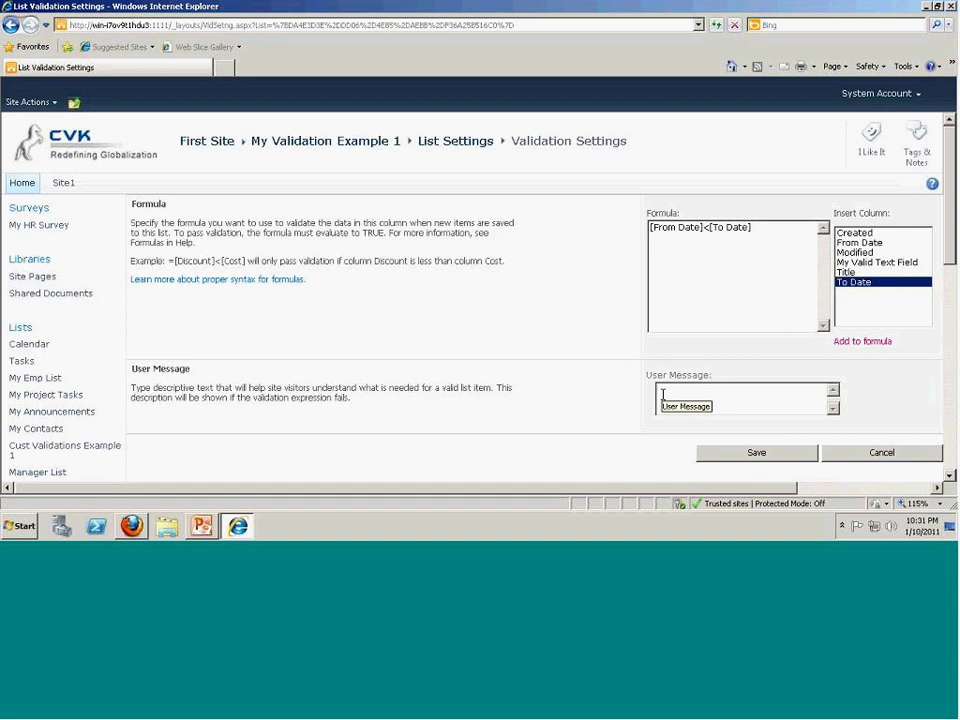
{"action": "type", "text": "To Dat"}
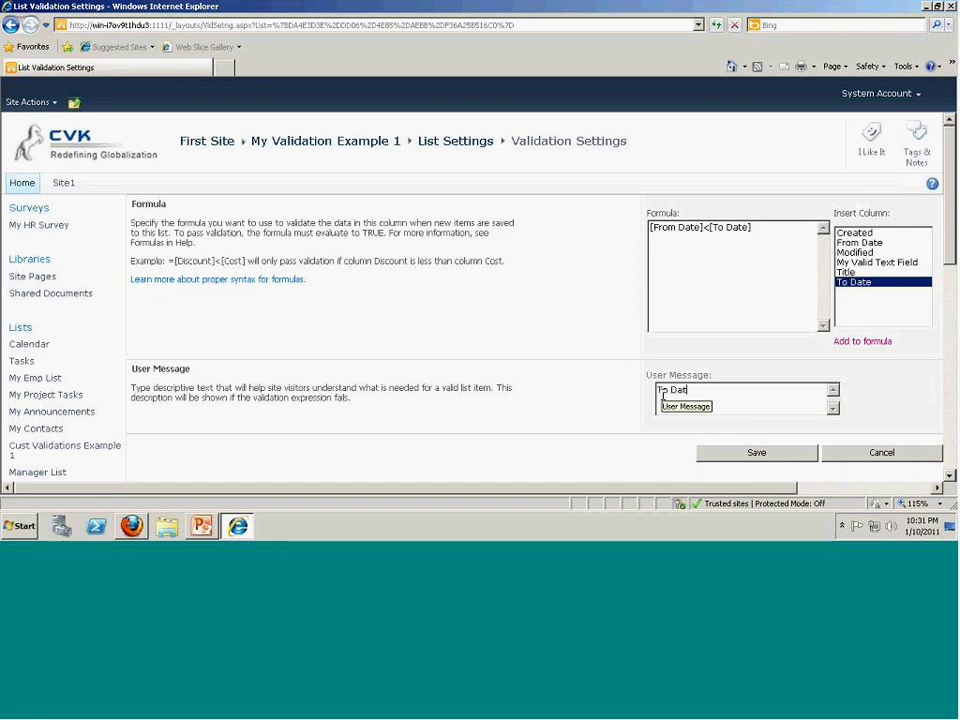
{"action": "type", "text": "e Must "}
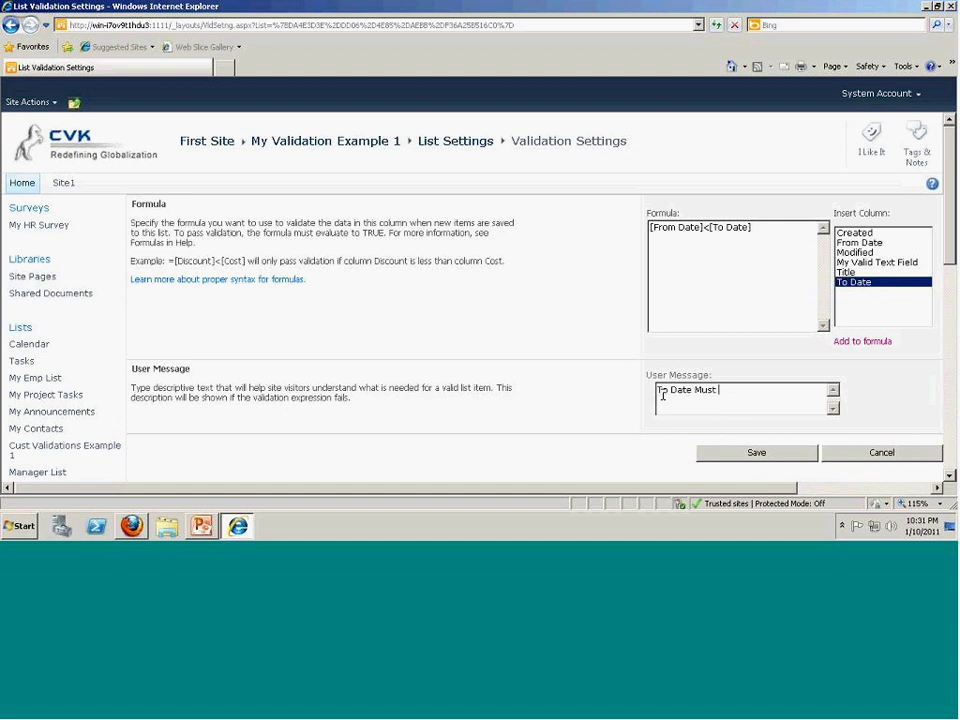
{"action": "type", "text": "Be After From Date"}
{"action": "left_click", "coordinate": [733, 453]}
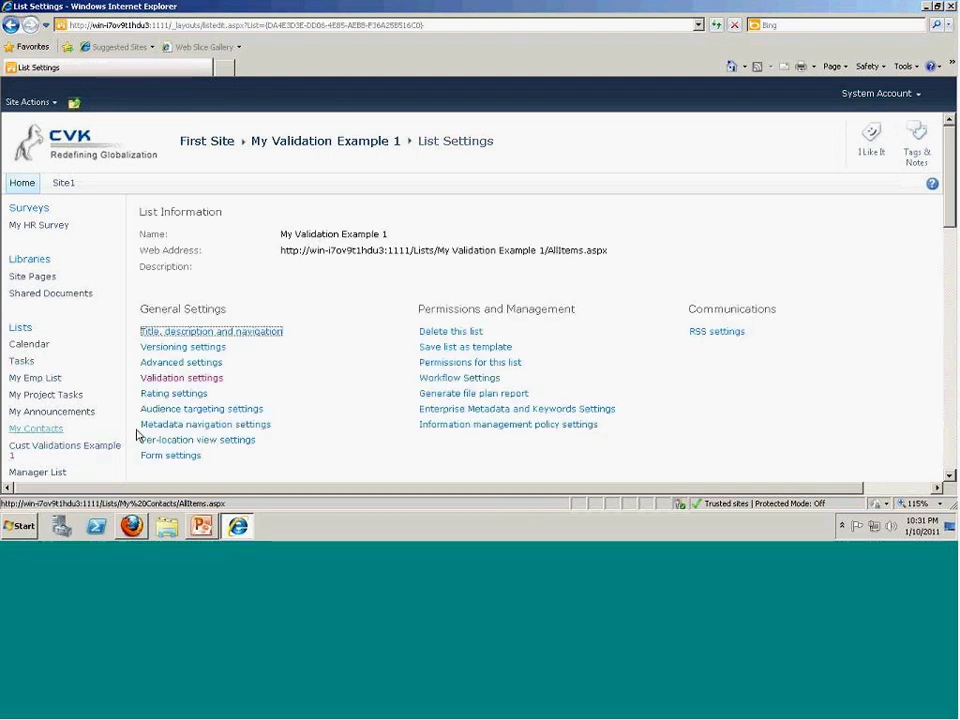
Start a new My Validation Example 1 item titled My Second Item Here with "My Valid Text Field" as its text value.
{"action": "left_click", "coordinate": [318, 144]}
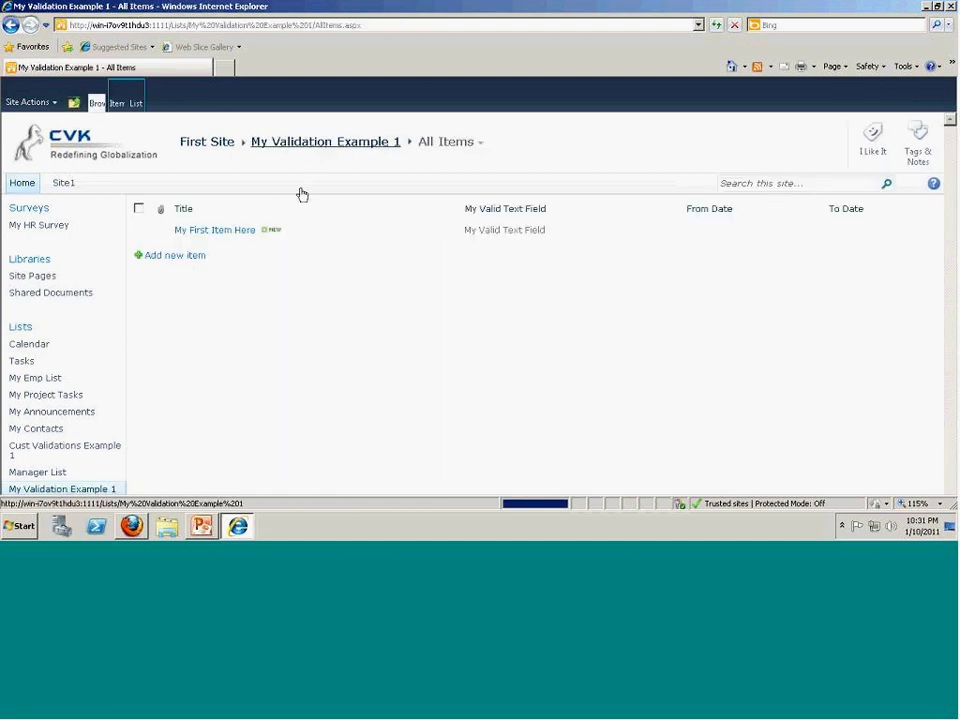
{"action": "left_click", "coordinate": [172, 257]}
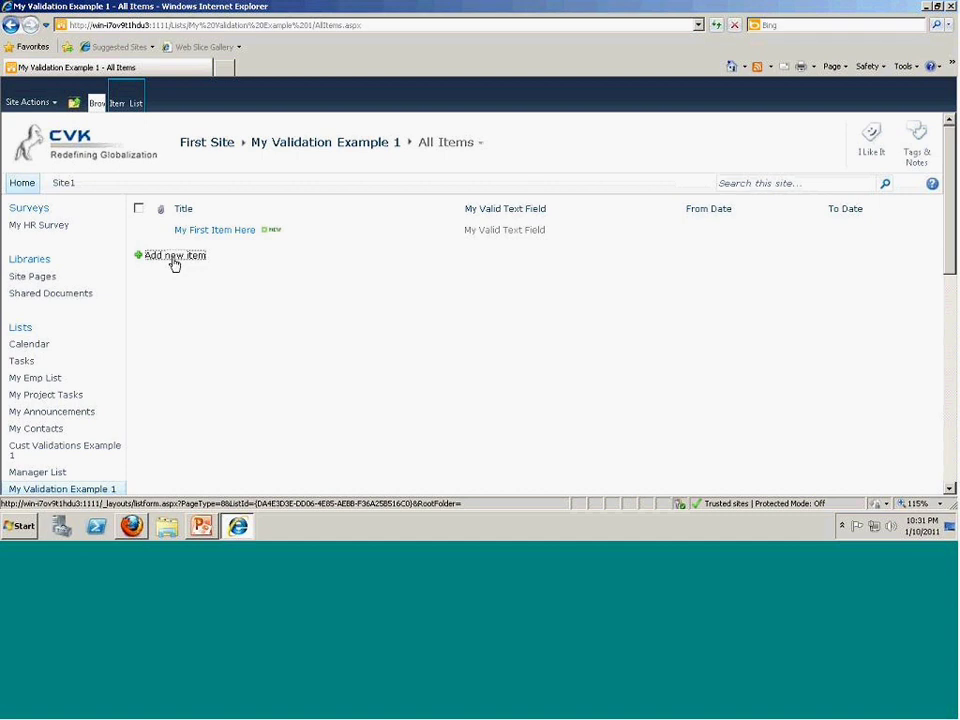
{"action": "left_click", "coordinate": [174, 258]}
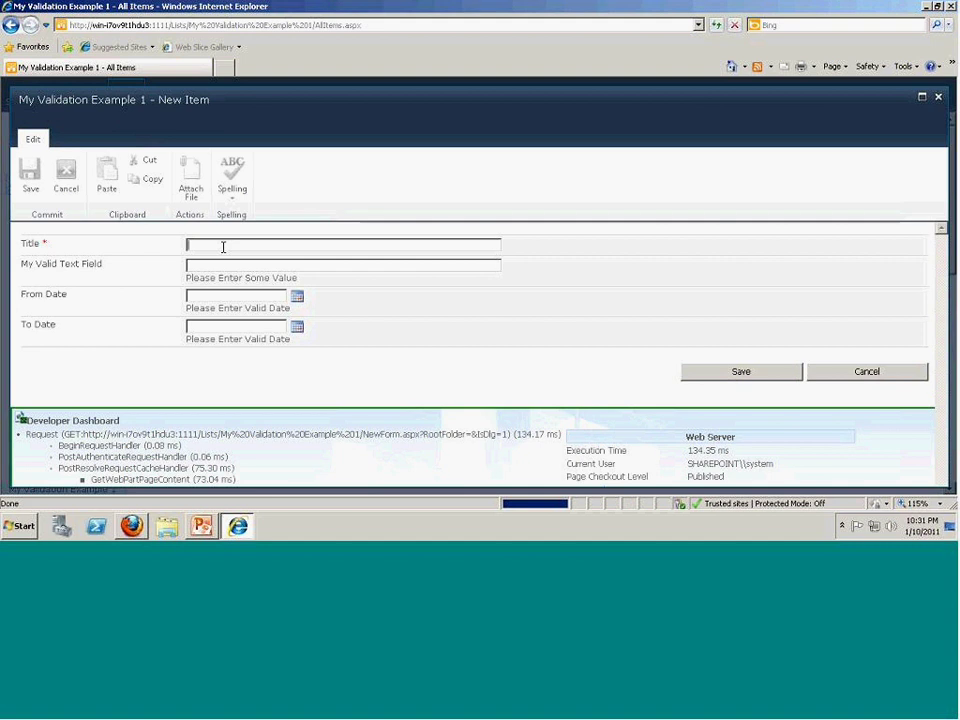
{"action": "type", "text": "My Second Item Here"}
{"action": "key", "text": "Tab"}
{"action": "type", "text": "My Valid Test"}
{"action": "key", "text": "BackSpace"}
{"action": "key", "text": "BackSpace"}
{"action": "key", "text": "BackSpace"}
{"action": "type", "text": "xt Field"}
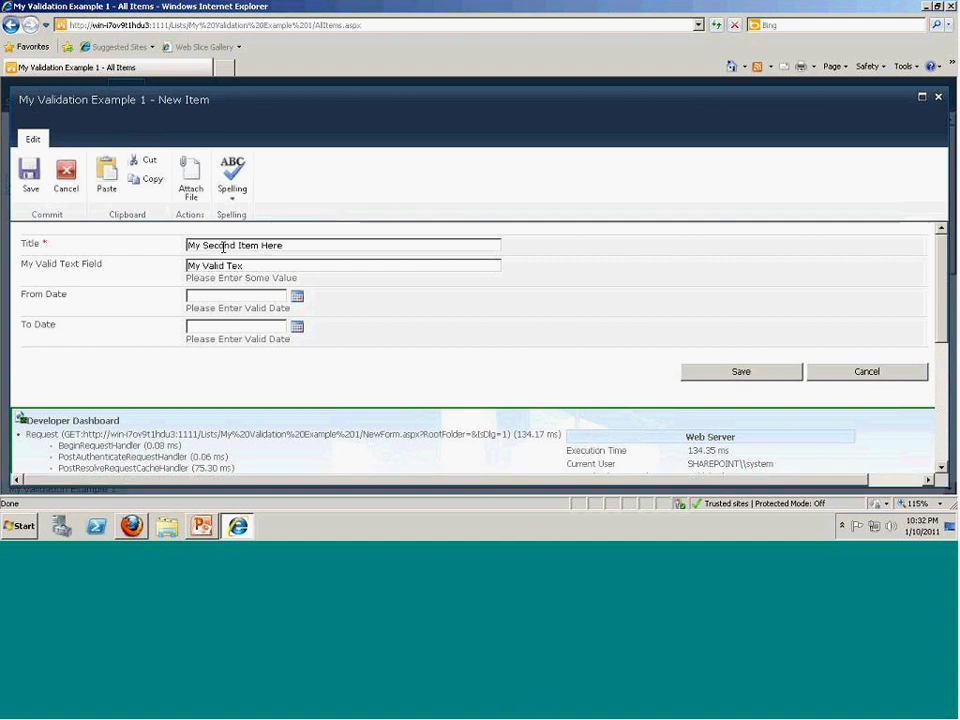
Set From Date to 1/10/2011 and To Date to 1/1/2011, and try to save the item.
{"action": "left_click", "coordinate": [297, 296]}
{"action": "left_click", "coordinate": [186, 410]}
{"action": "left_click", "coordinate": [297, 326]}
{"action": "left_click", "coordinate": [291, 374]}
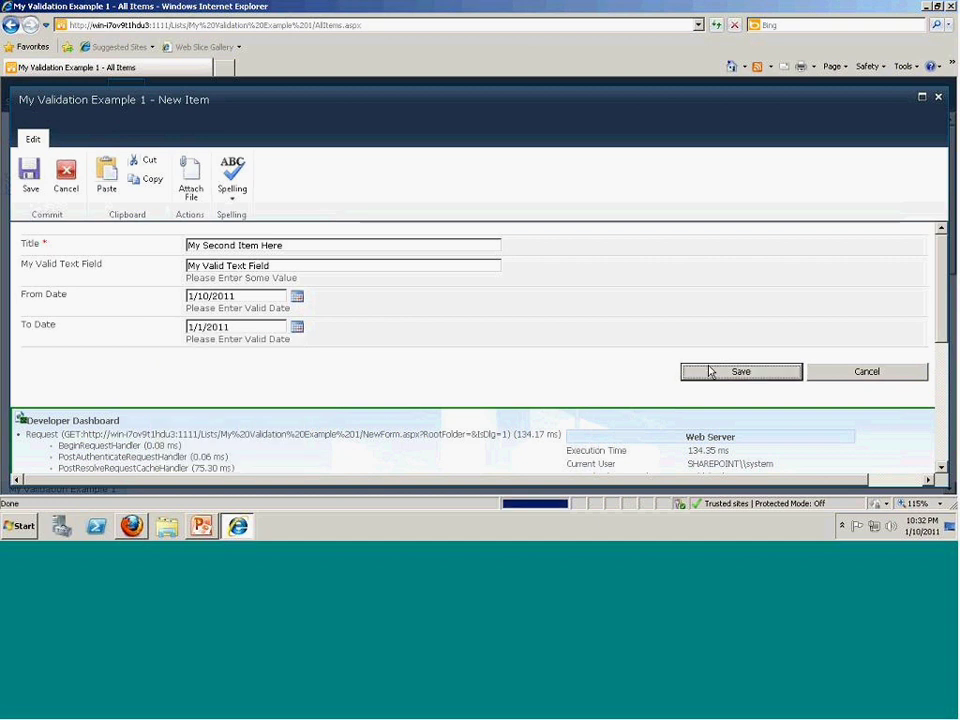
{"action": "left_click", "coordinate": [709, 371]}
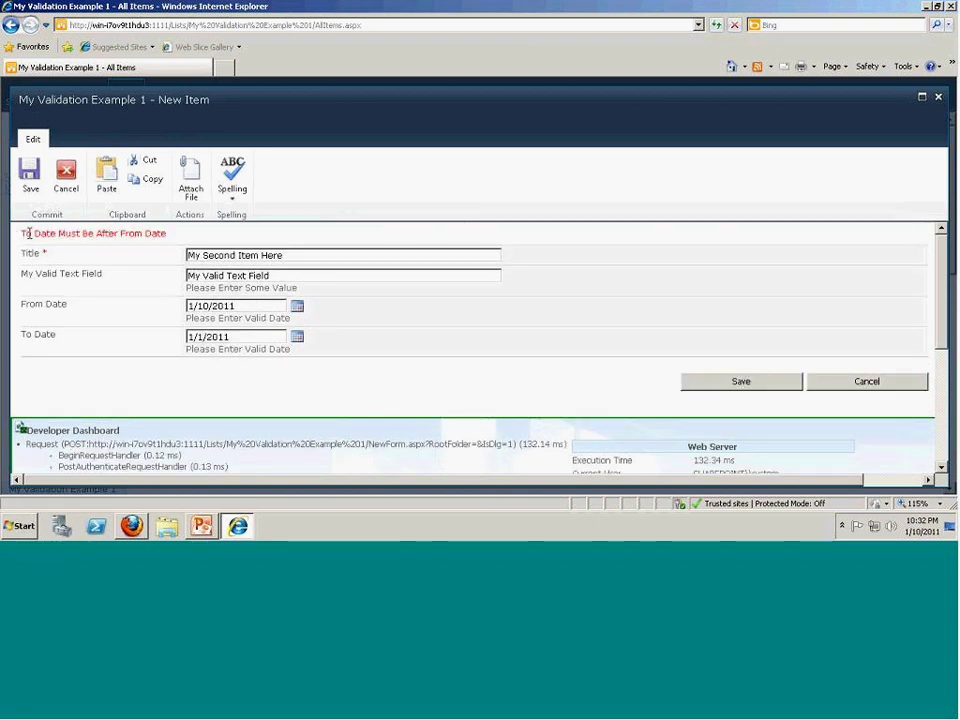
Change the item's To Date to 1/20/2011 and save the item.
{"action": "left_click", "coordinate": [298, 338]}
{"action": "scroll", "coordinate": [405, 360], "scroll_direction": "down", "scroll_amount": 1}
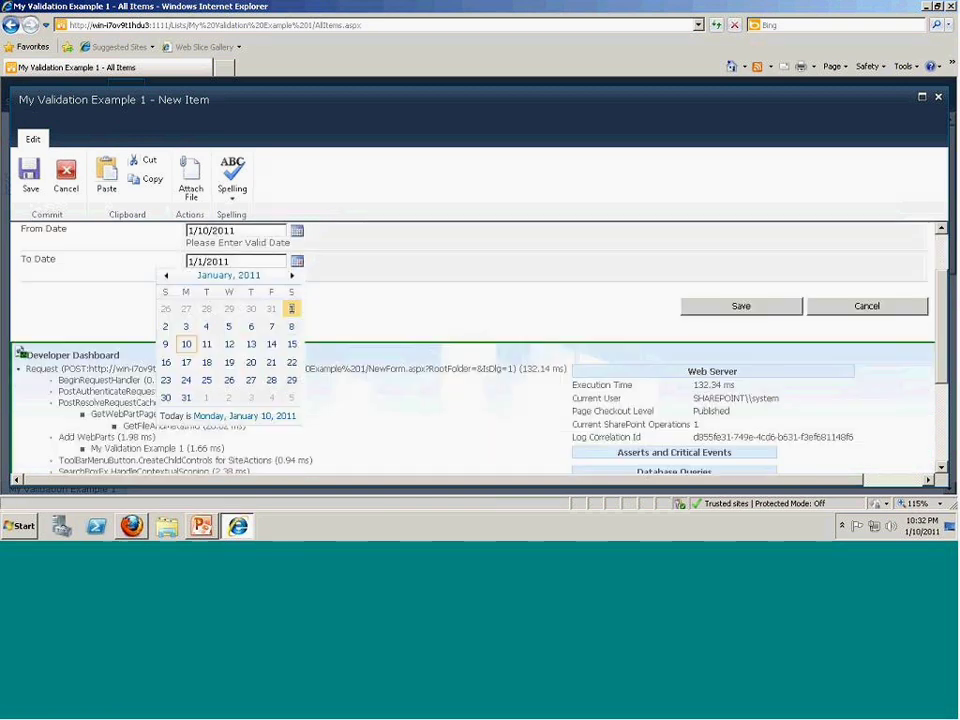
{"action": "left_click", "coordinate": [250, 361]}
{"action": "left_click", "coordinate": [741, 307]}
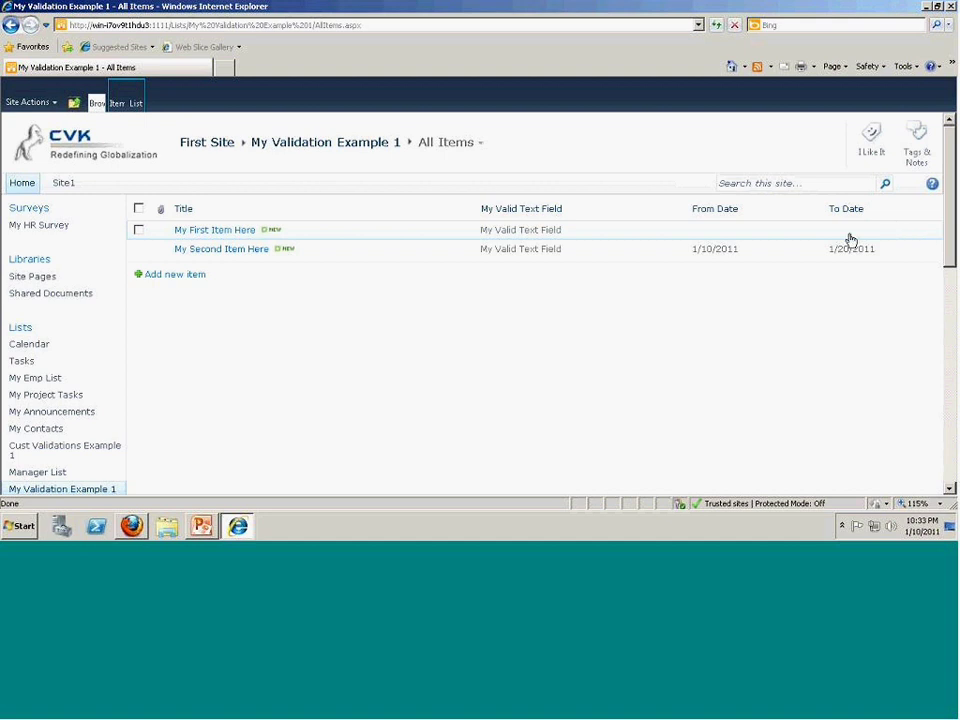
Switch to PowerPoint and start the SharePoint 2010 Overview #1 slide show from the first slide.
{"action": "left_click", "coordinate": [203, 525]}
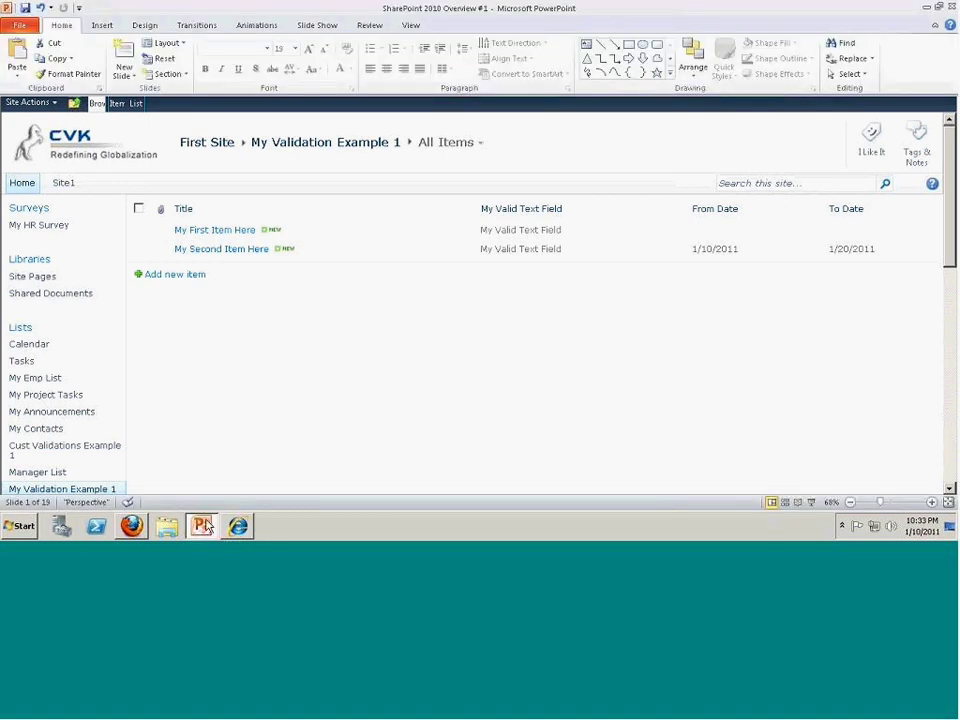
{"action": "key", "text": "F5"}
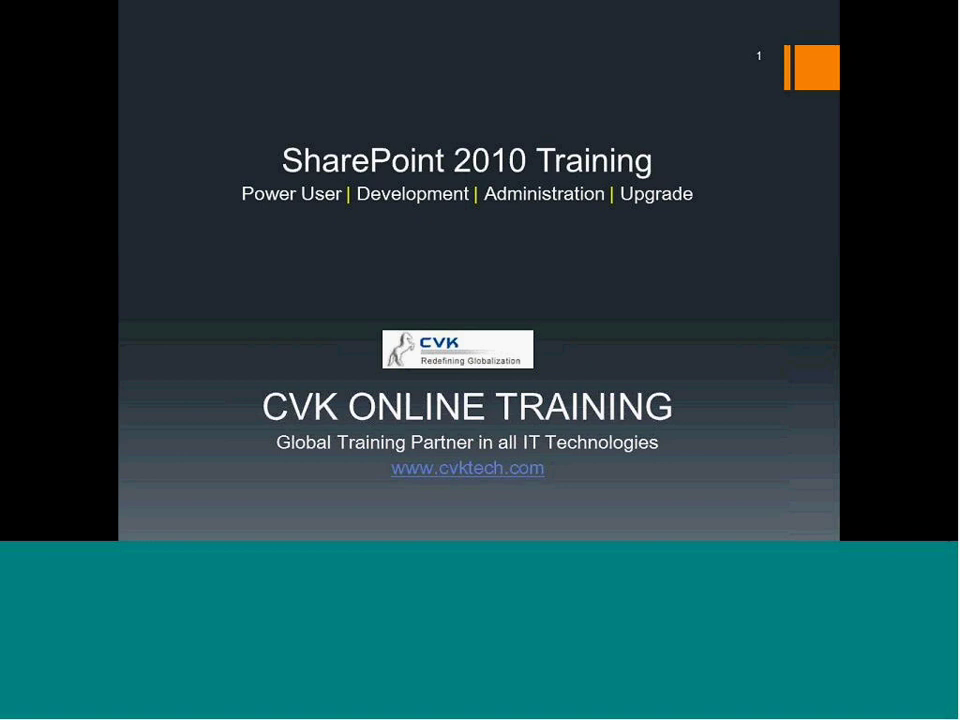